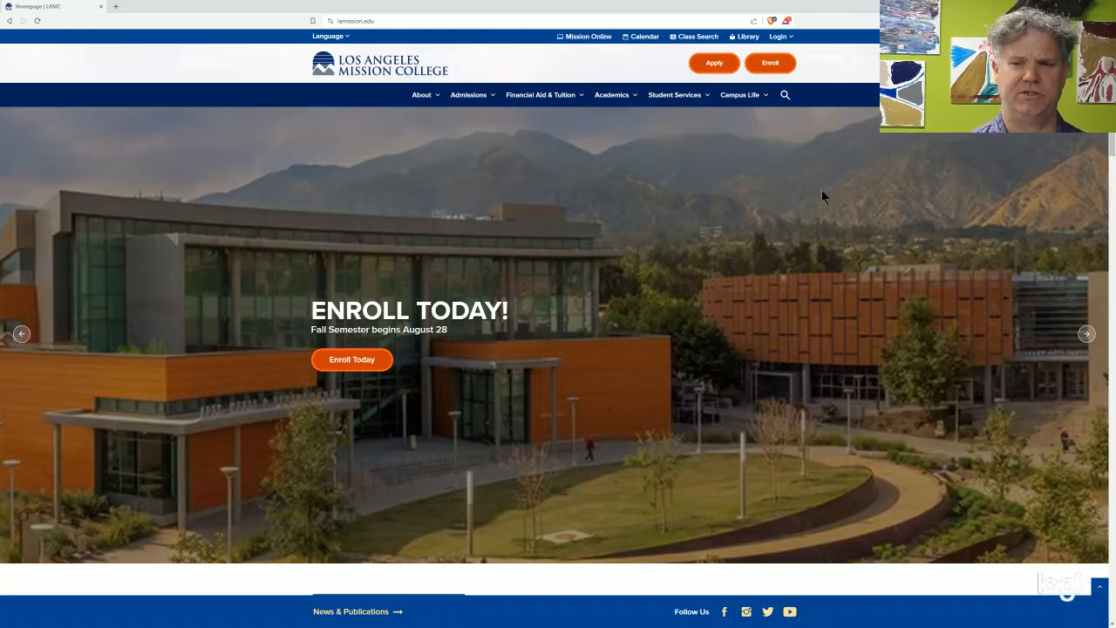
- Open the LAMC eLumen site through the SIS Portal's eLumen page
left_click(779, 40)
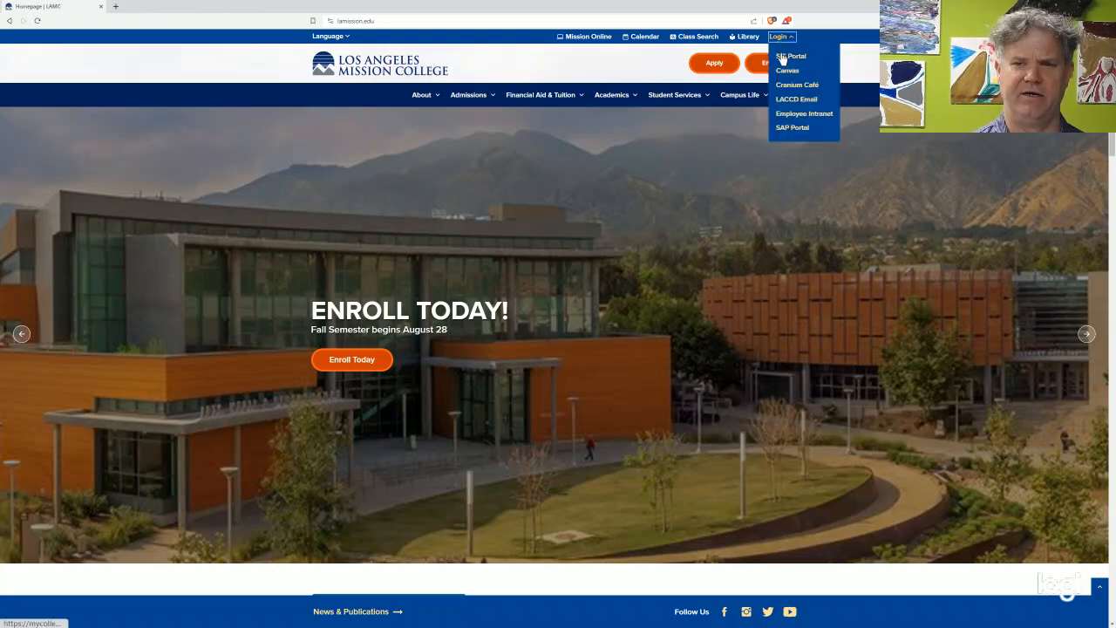
left_click(783, 58)
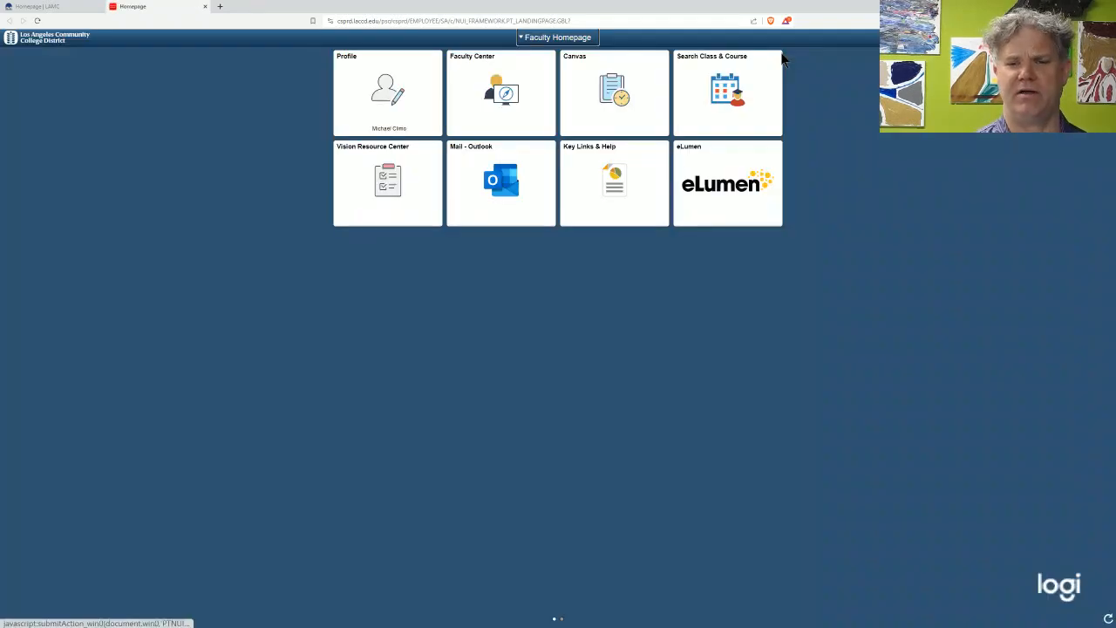
left_click(729, 191)
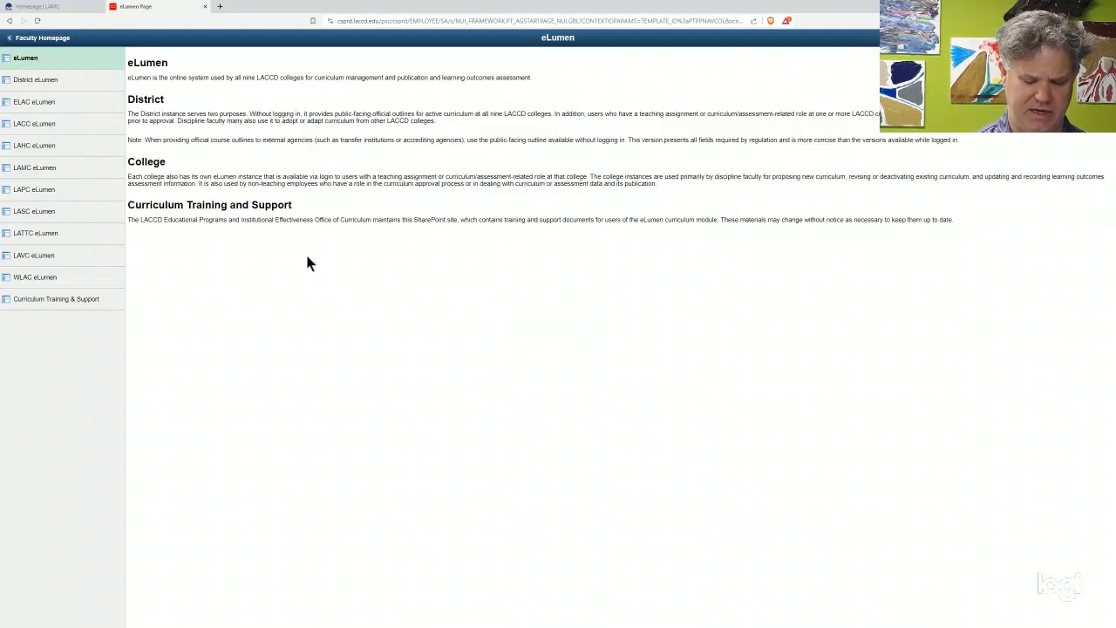
left_click(63, 174)
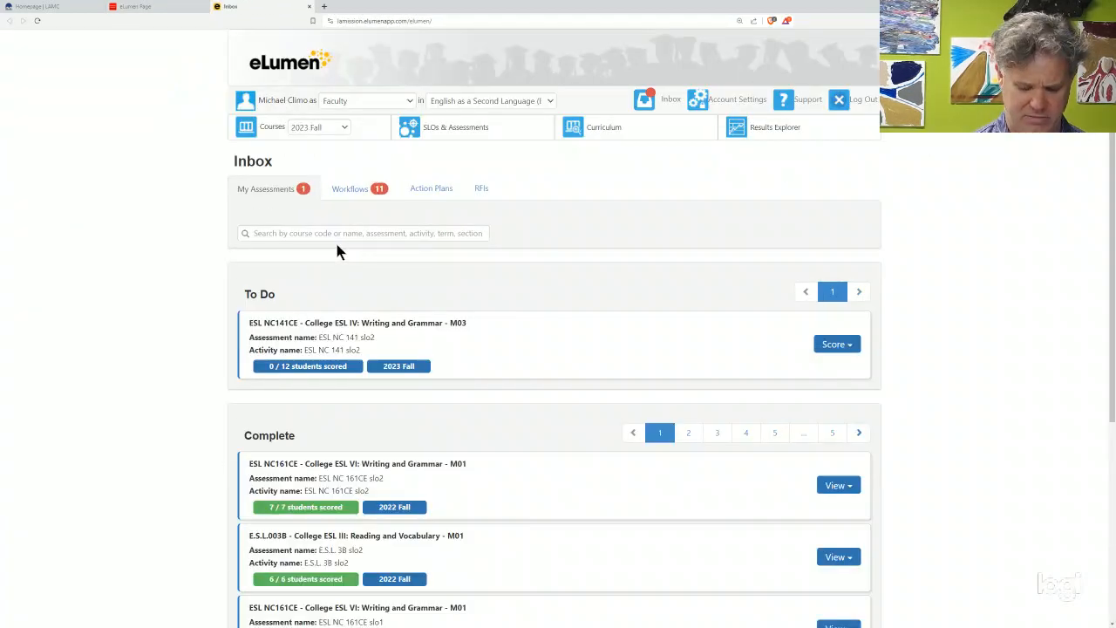
- Switch the eLumen role to Discipline Coordinator in English Second Language - NC (ESL)
key("ctrl+plus")
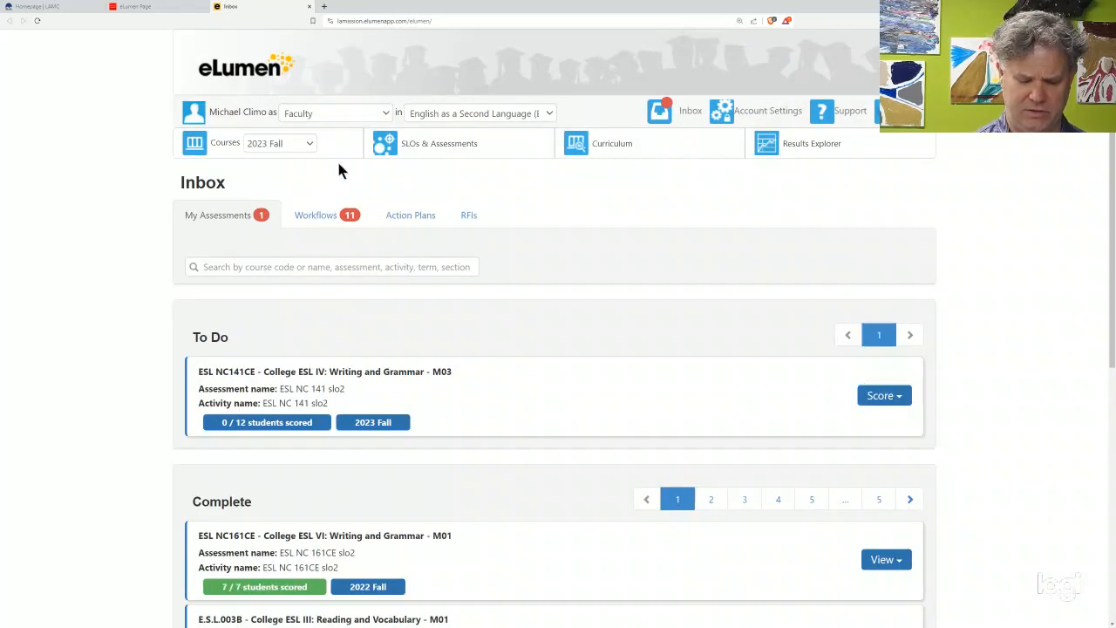
left_click(339, 113)
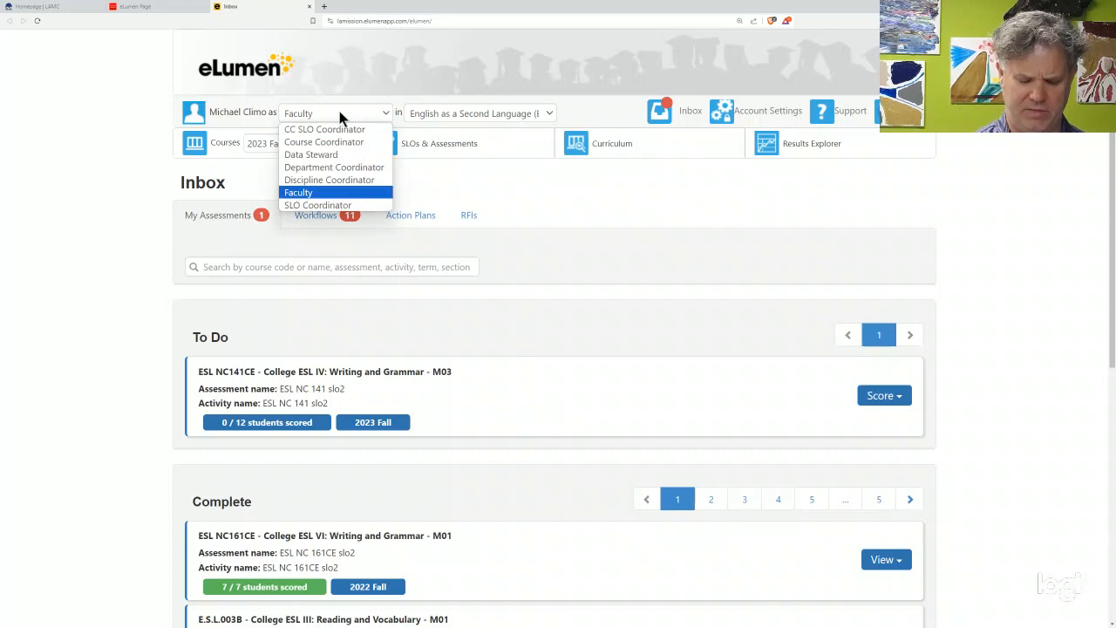
left_click(339, 180)
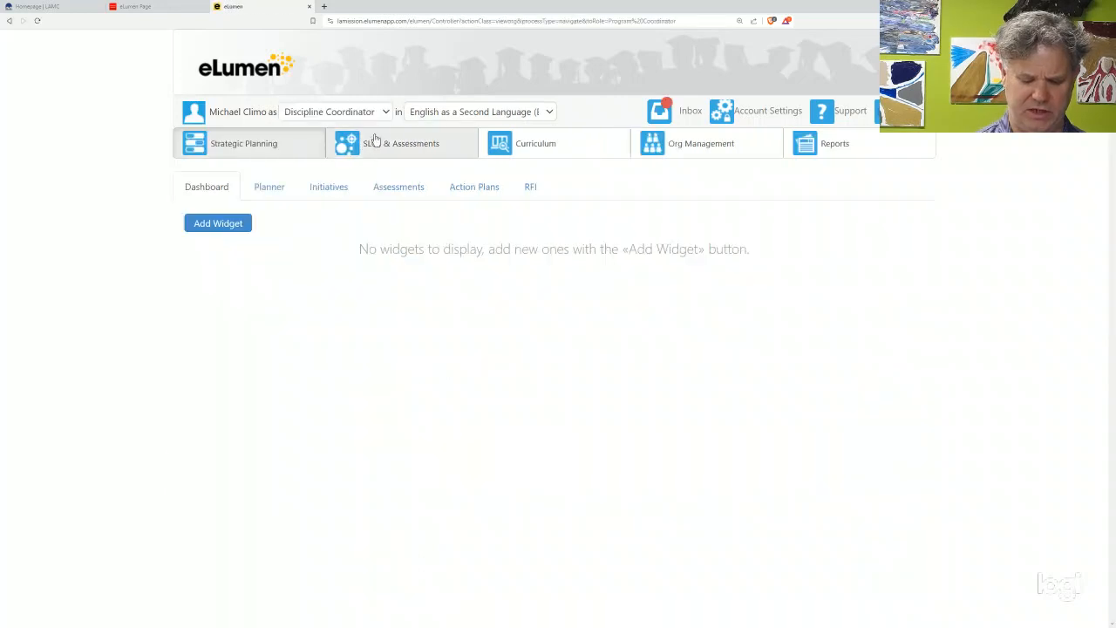
left_click(428, 116)
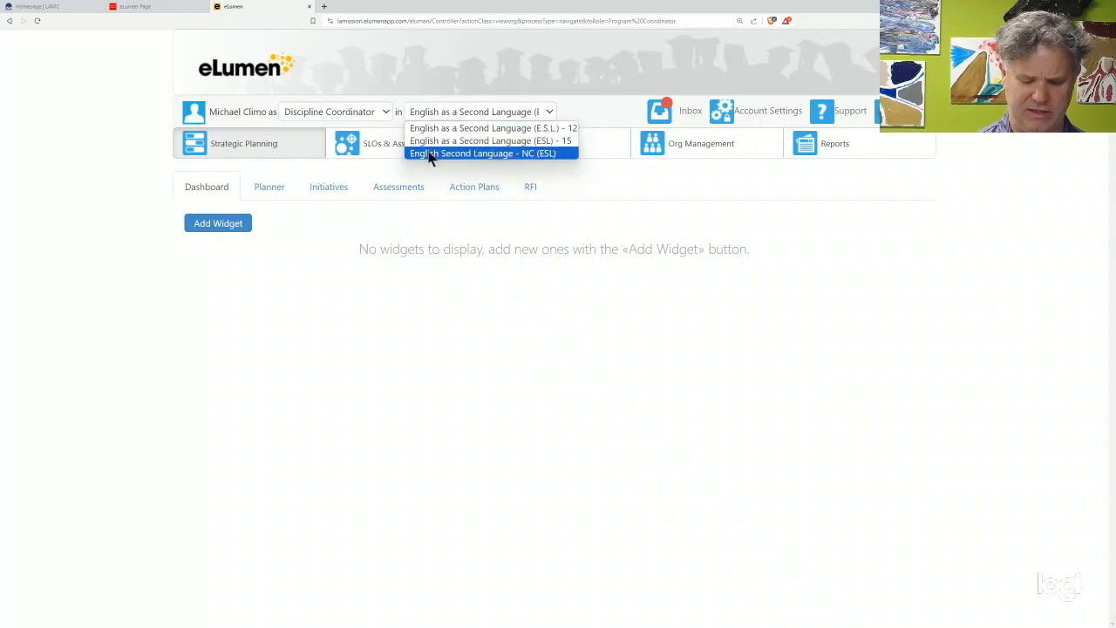
left_click(430, 155)
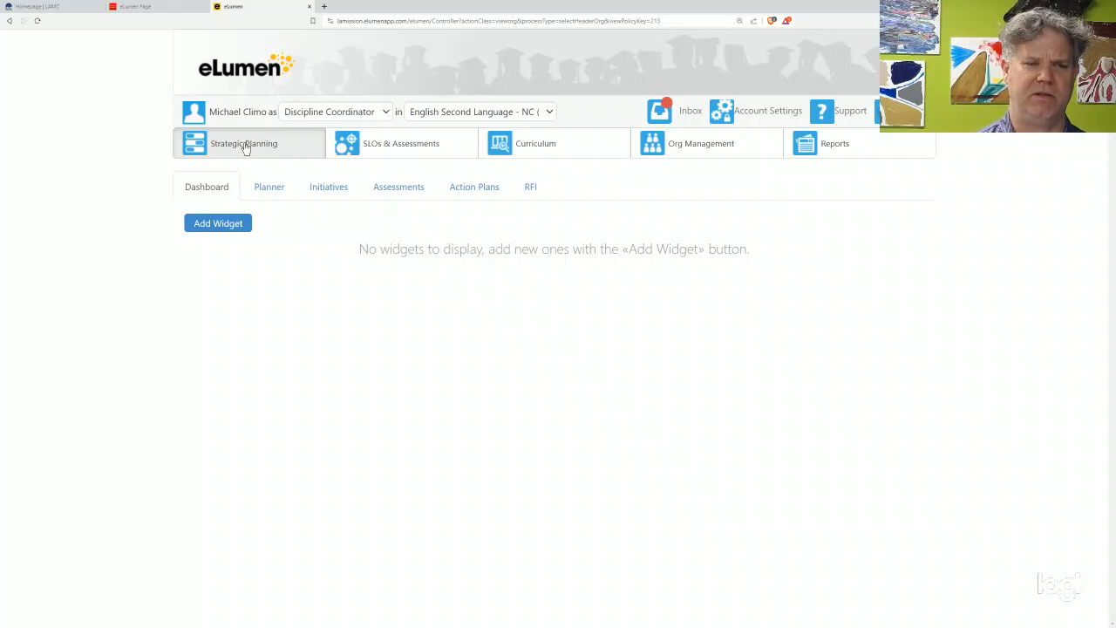
- Open the Strategic Planning planner's course list from the 2023 Fall assessments of English Second Language - NC (ESL)
left_click(267, 194)
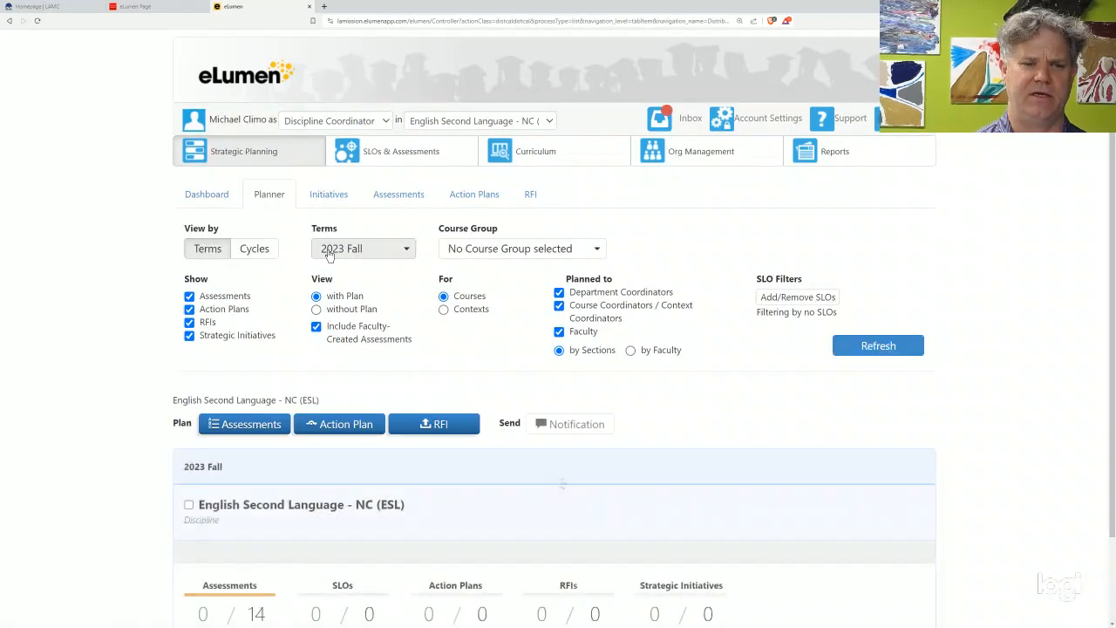
scroll(379, 292, "down", 1)
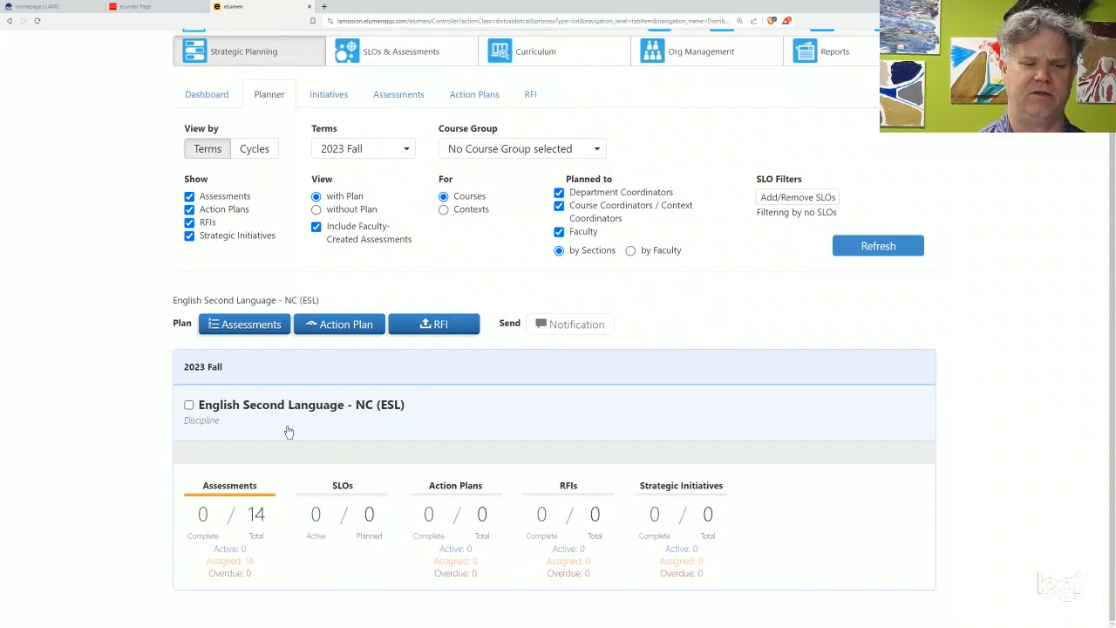
left_click(250, 515)
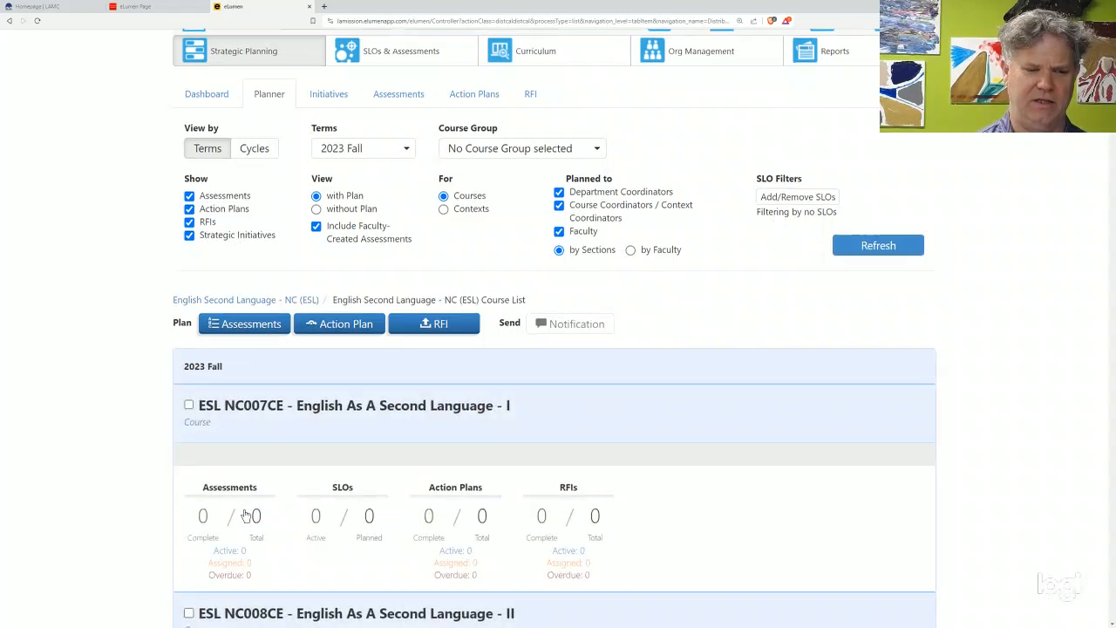
- Find ESL NC131CE - College ESL III: Writing and Grammar in the course list and open its sections with planned assessments
scroll(245, 515, "down", 10)
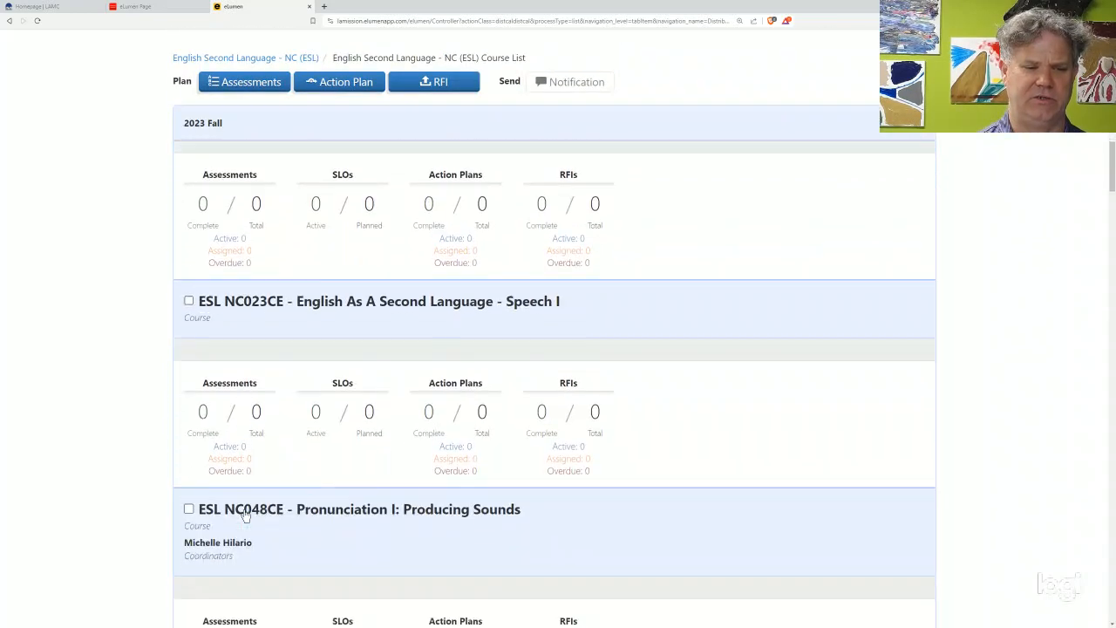
scroll(245, 514, "down", 12)
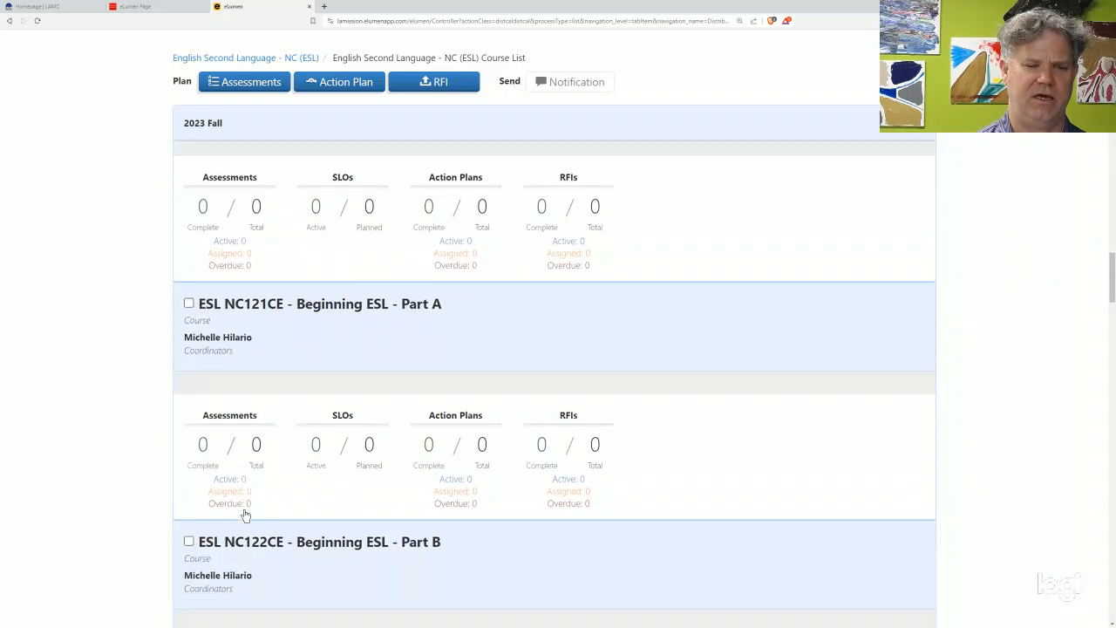
scroll(246, 515, "down", 10)
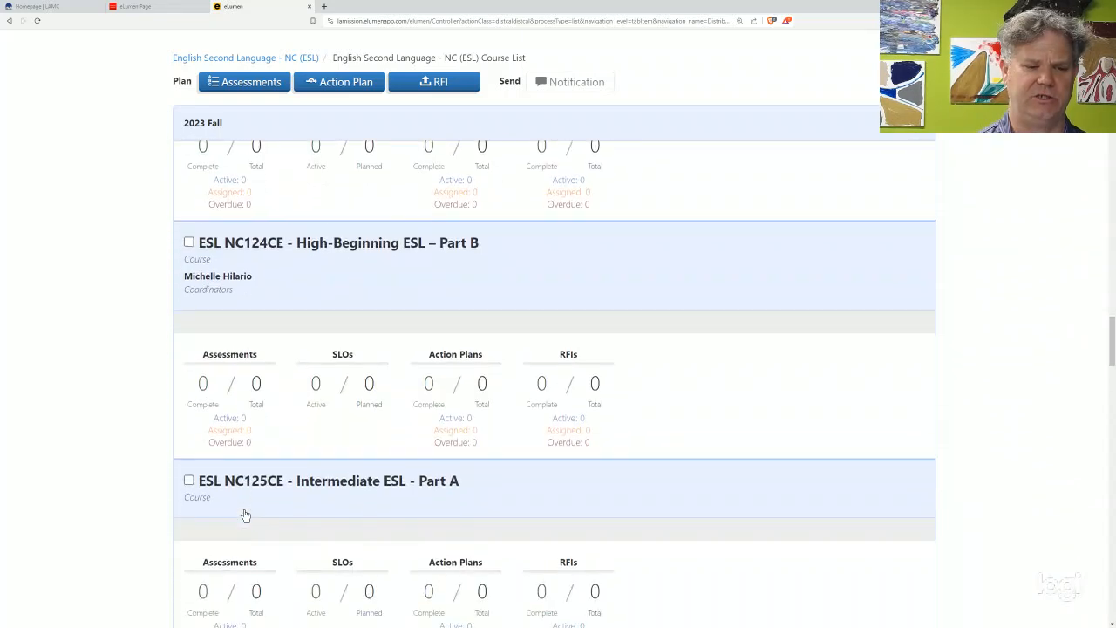
scroll(246, 514, "down", 10)
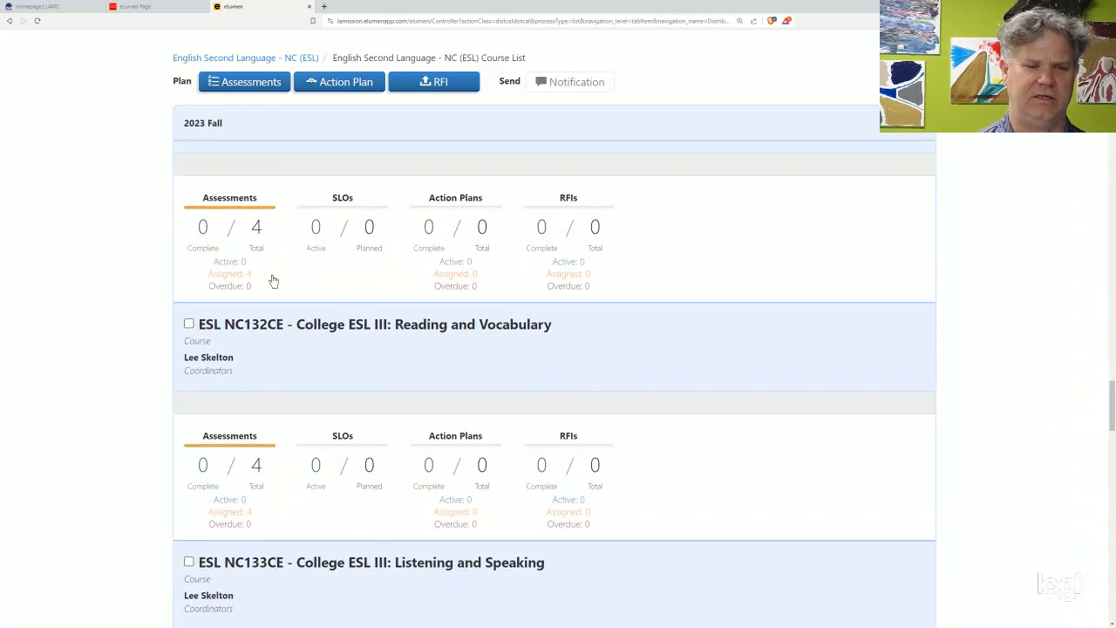
left_click(251, 228)
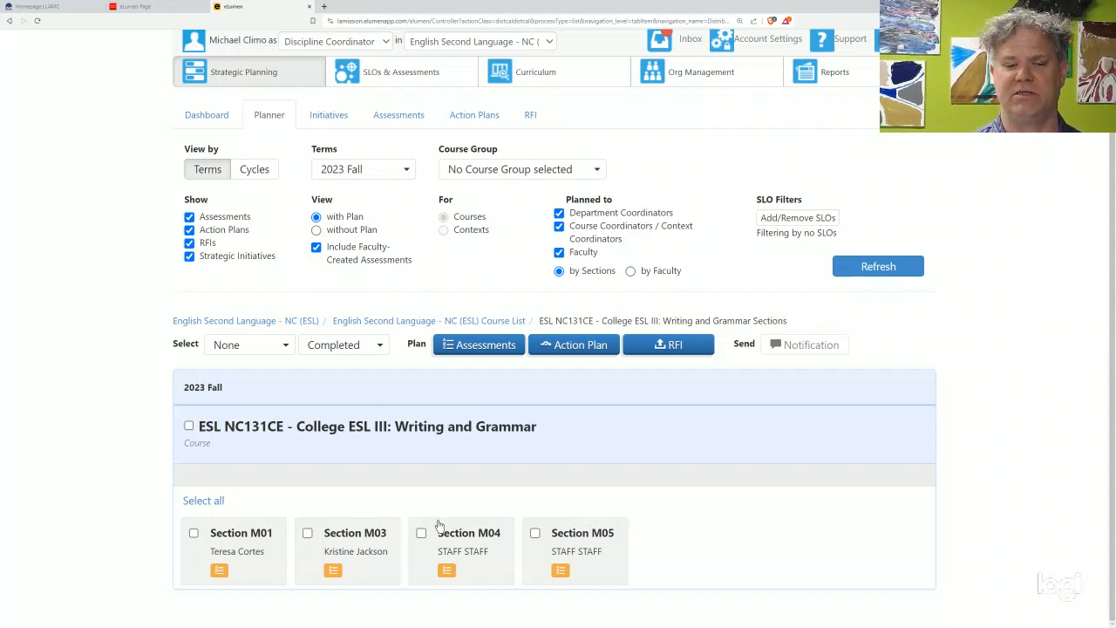
- Start deleting the planned assessment ESL NC 131 slo1 from Section M04 and cancel the deletion
left_click(448, 572)
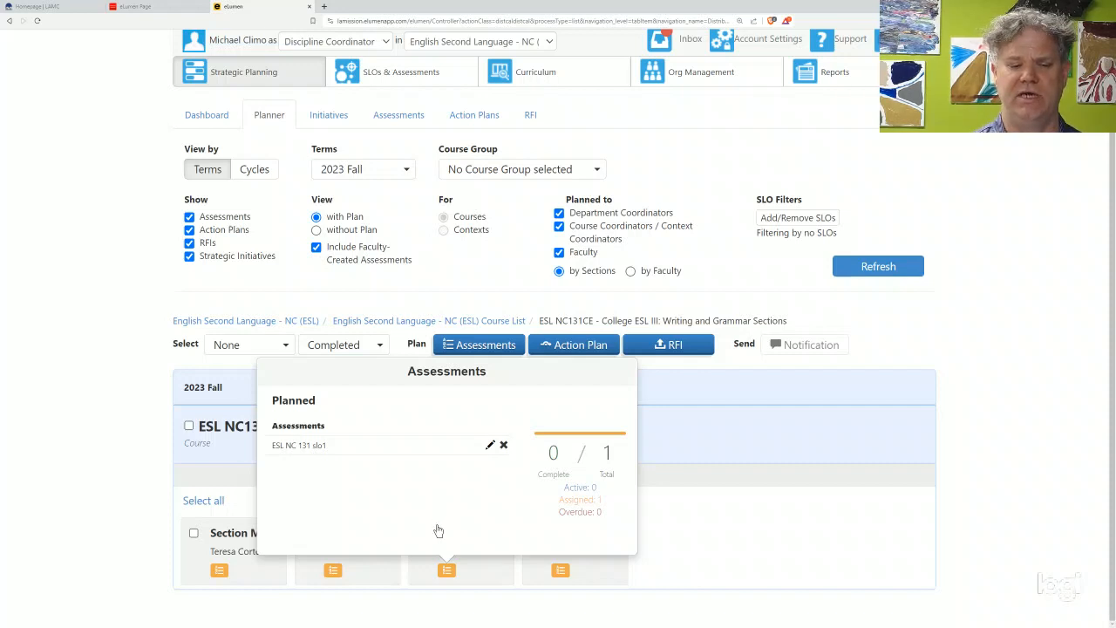
left_click(504, 446)
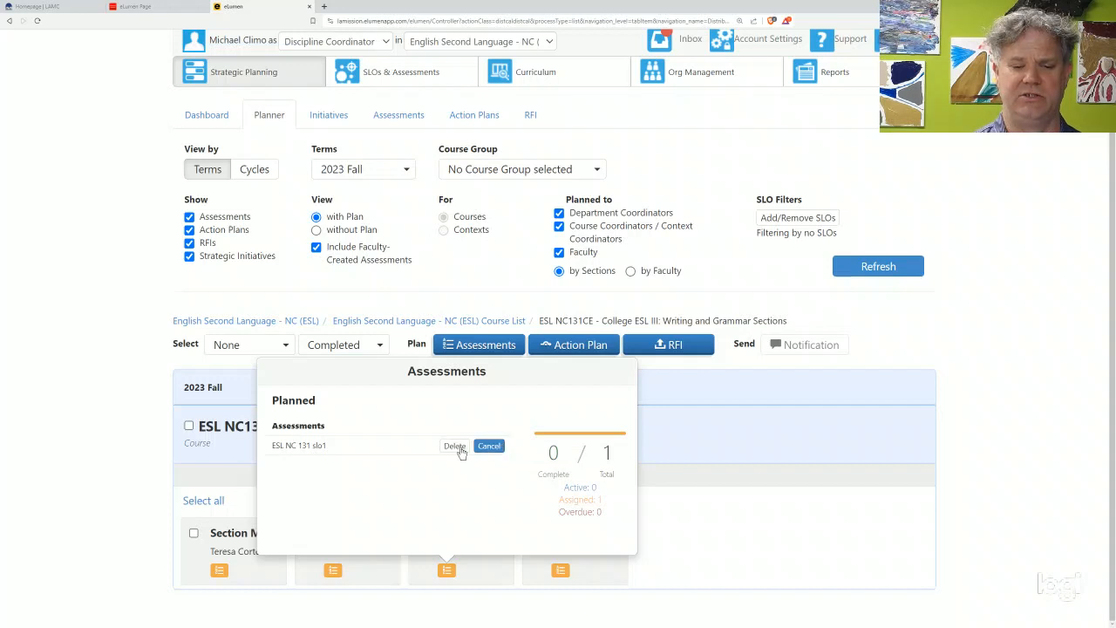
left_click(489, 450)
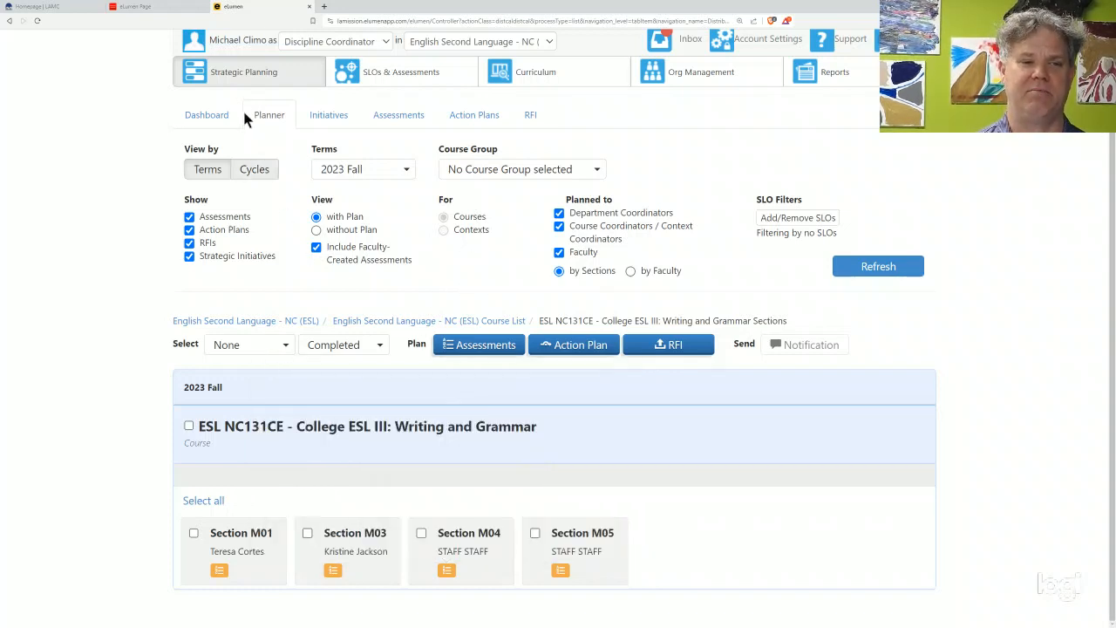
- Review the CSLO listing of the discipline's courses under SLOs & Assessments
left_click(401, 81)
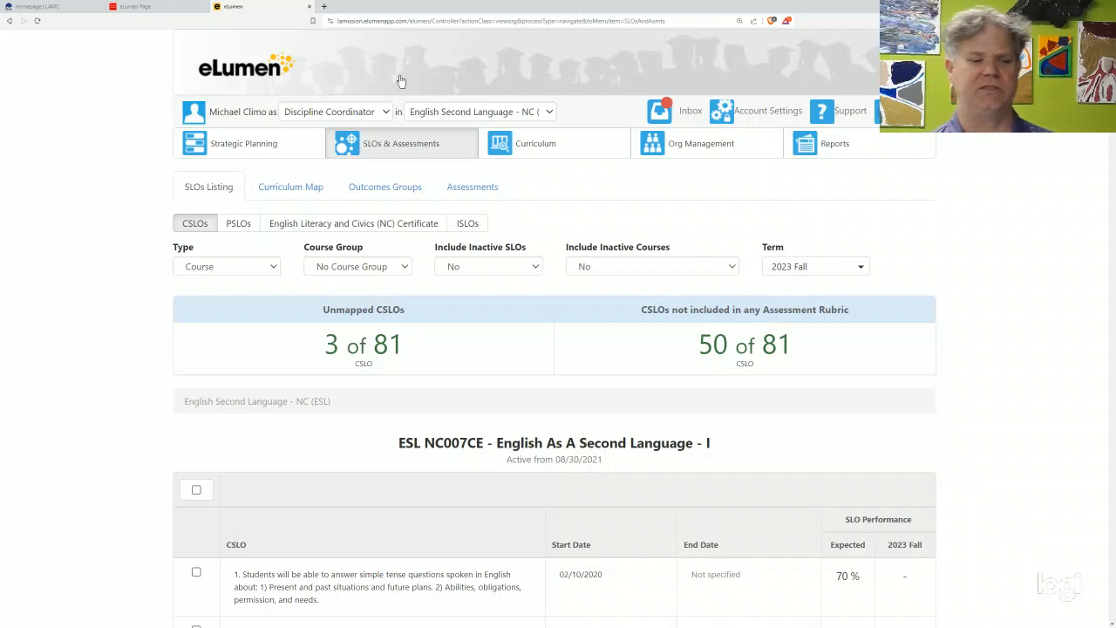
scroll(491, 384, "down", 4)
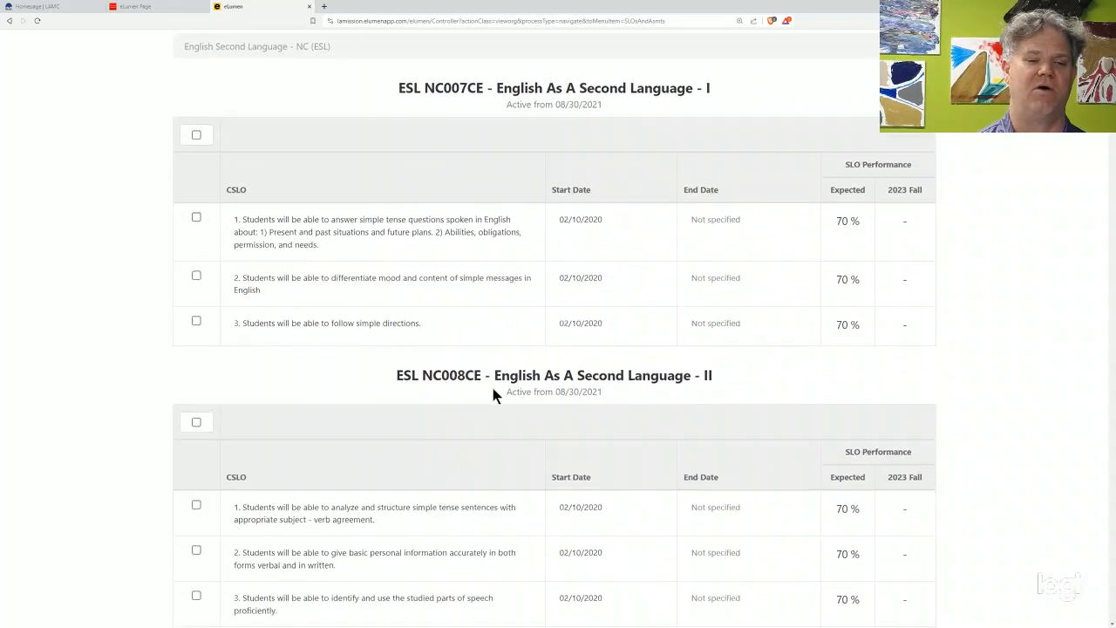
scroll(493, 392, "down", 10)
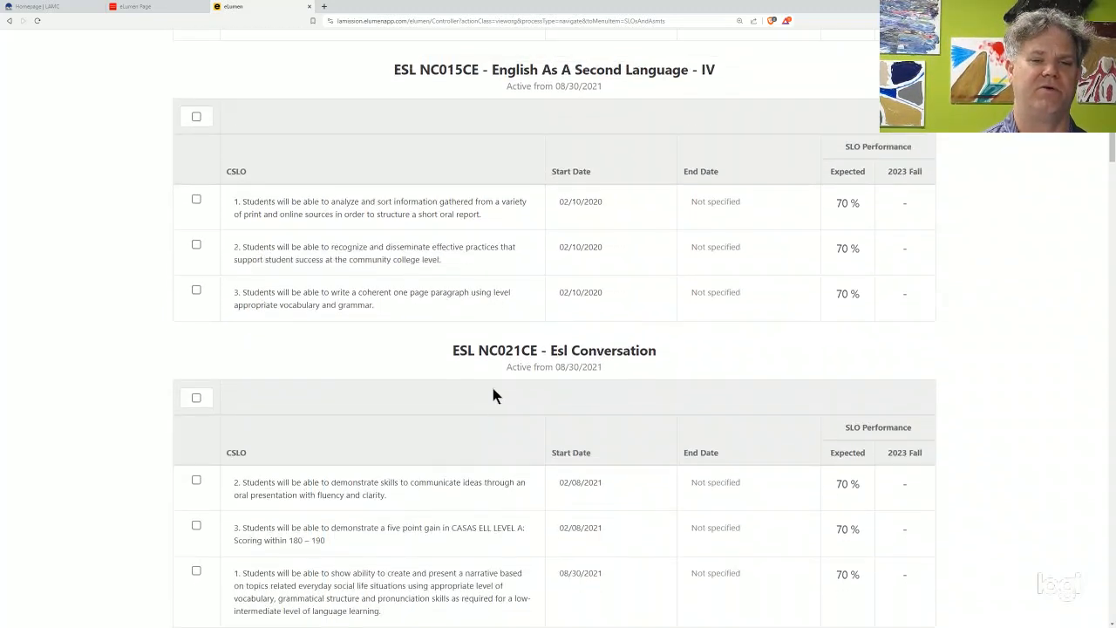
scroll(492, 393, "up", 14)
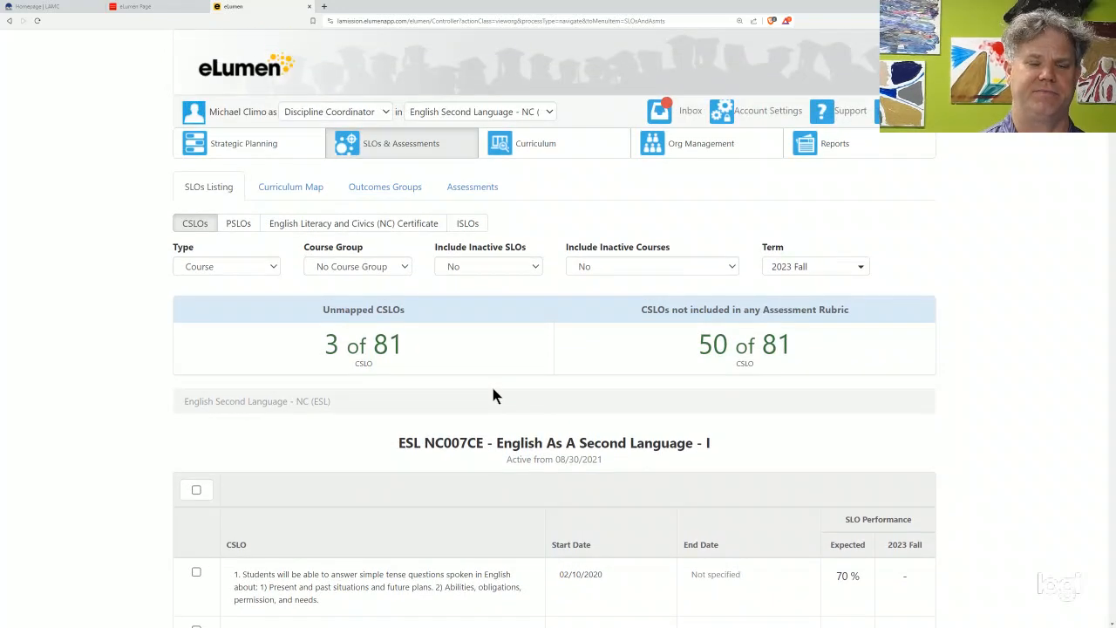
- Display inactive assessments in the Assessment Library and activate ESL NC 007CE - SLO 1
left_click(472, 186)
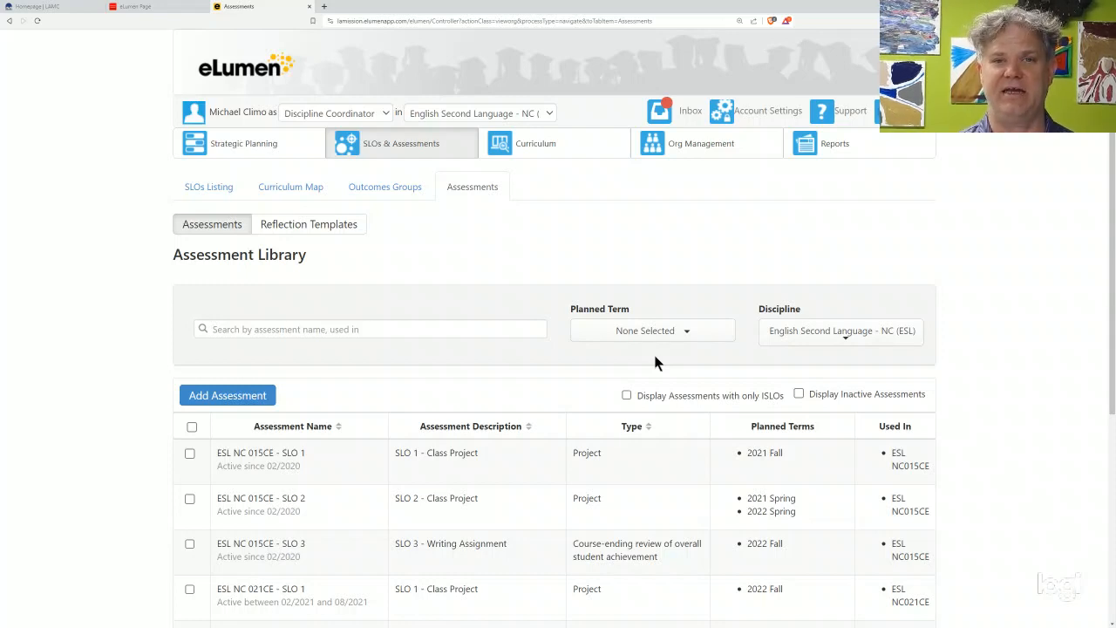
left_click(800, 394)
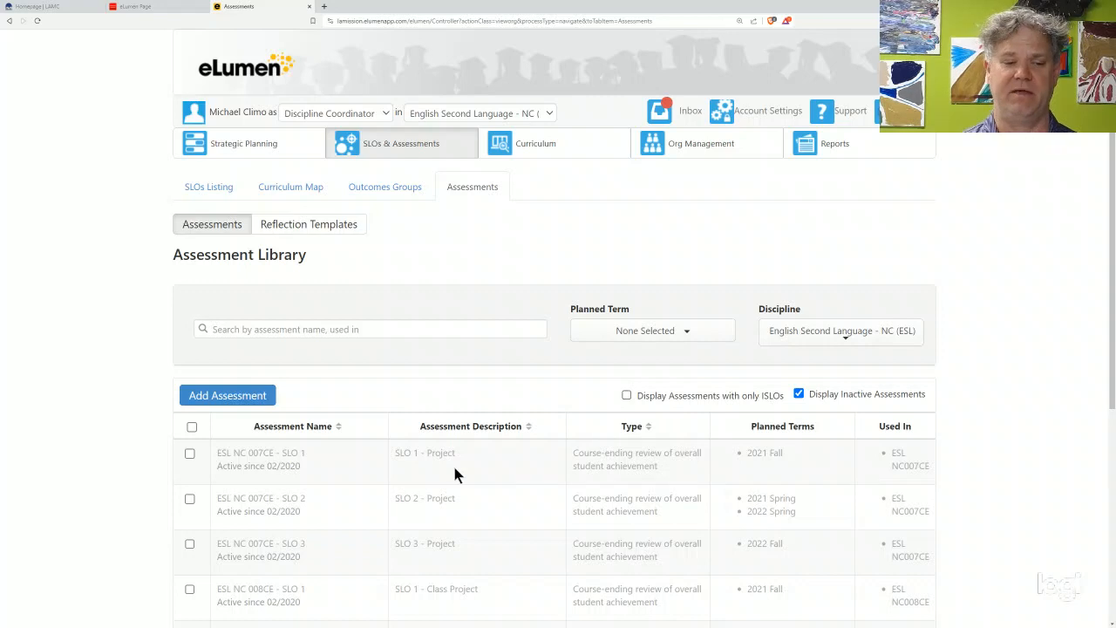
left_click(190, 455)
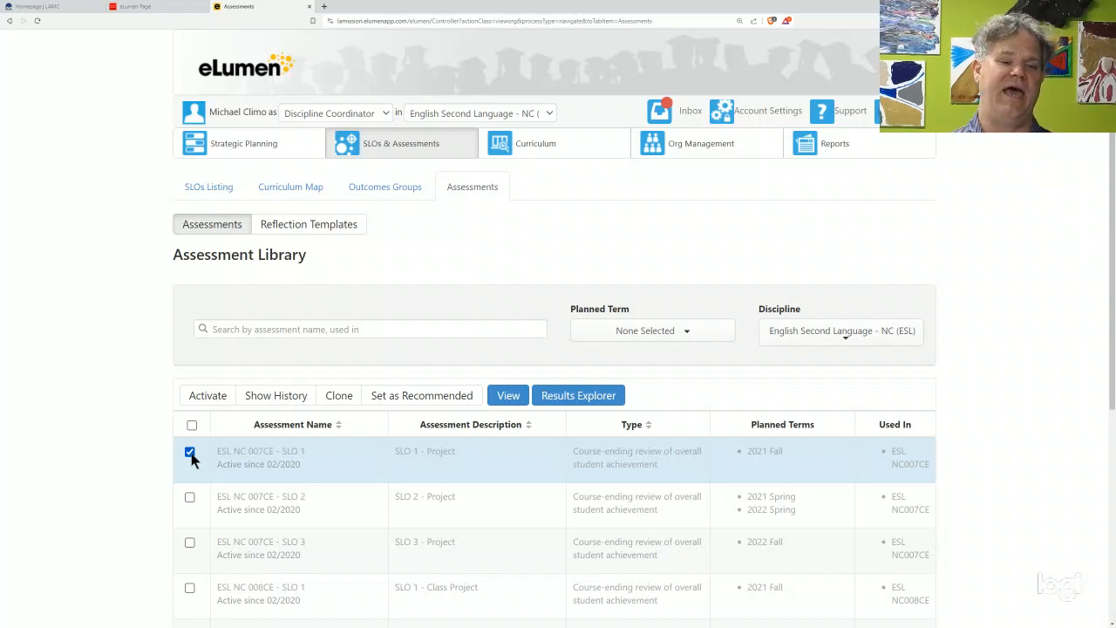
scroll(193, 461, "down", 4)
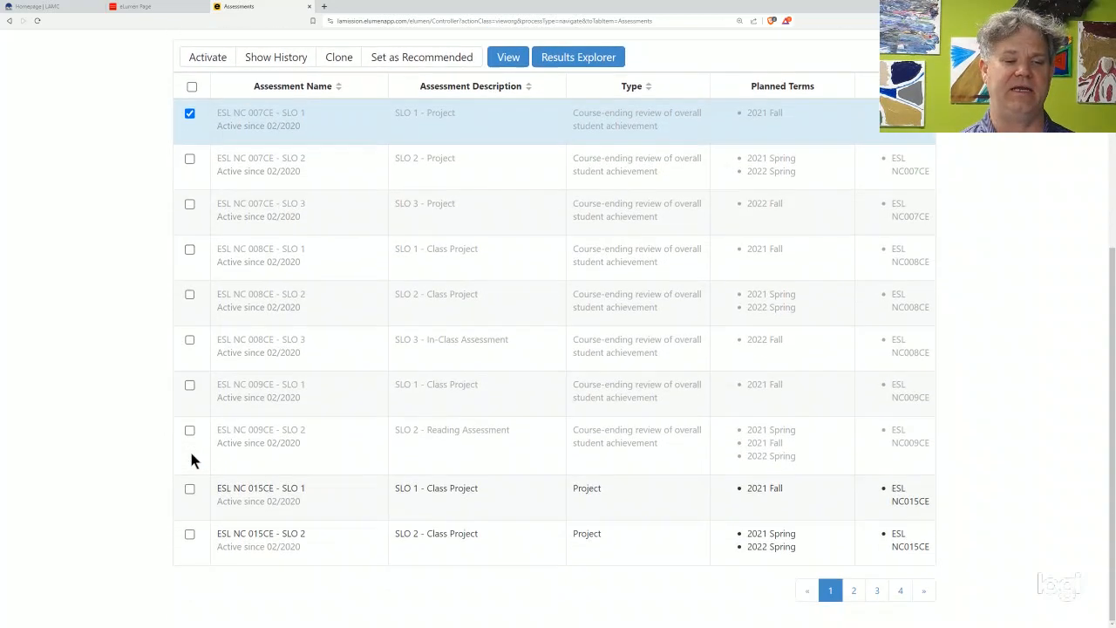
scroll(193, 460, "up", 1)
scroll(221, 243, "up", 1)
left_click(208, 210)
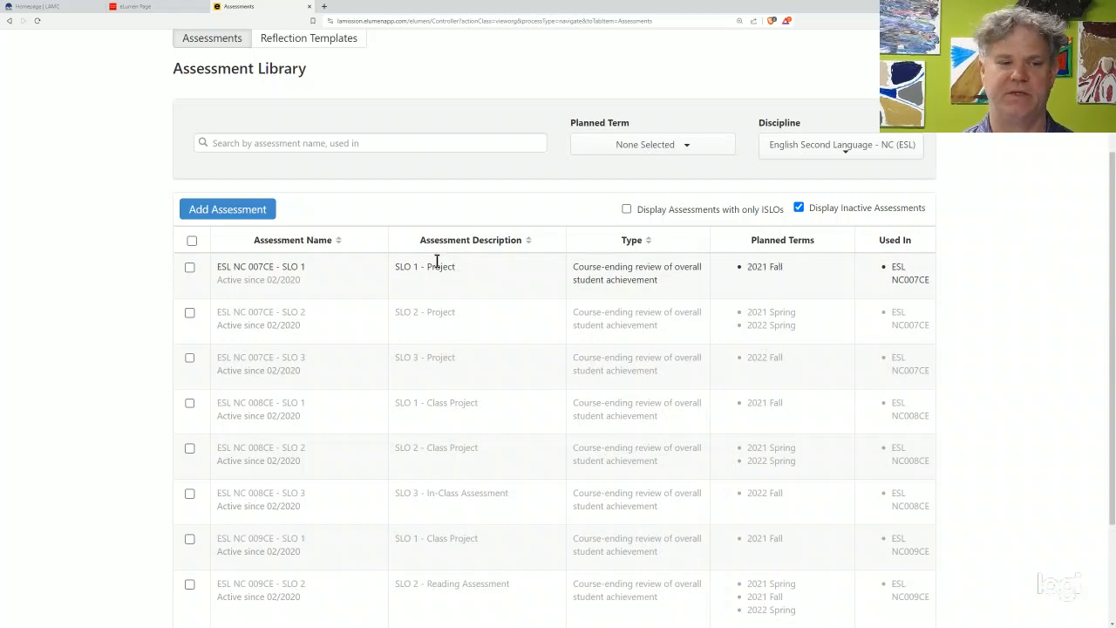
- Select the ESL NC 007CE - SLO 1 assessment and open its plan for editing
left_click(190, 269)
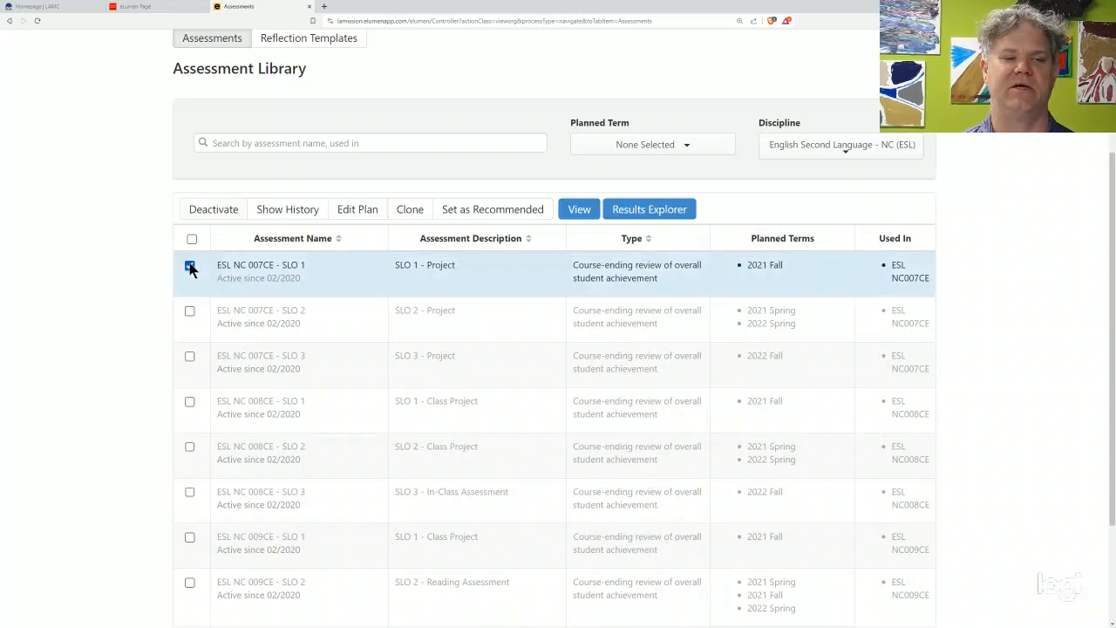
left_click(345, 213)
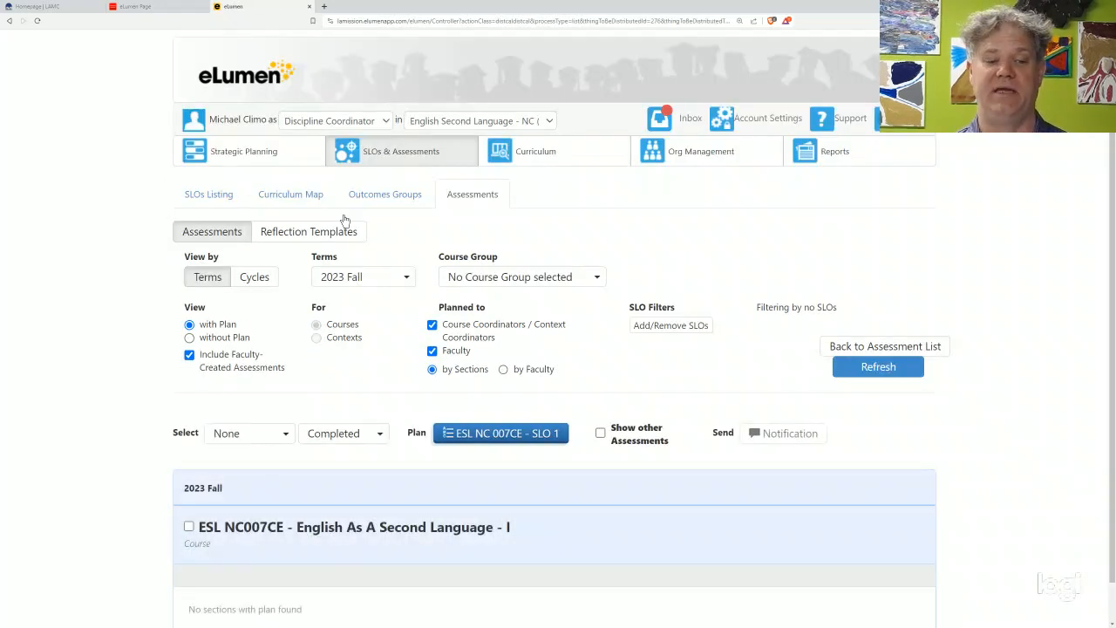
scroll(347, 349, "down", 1)
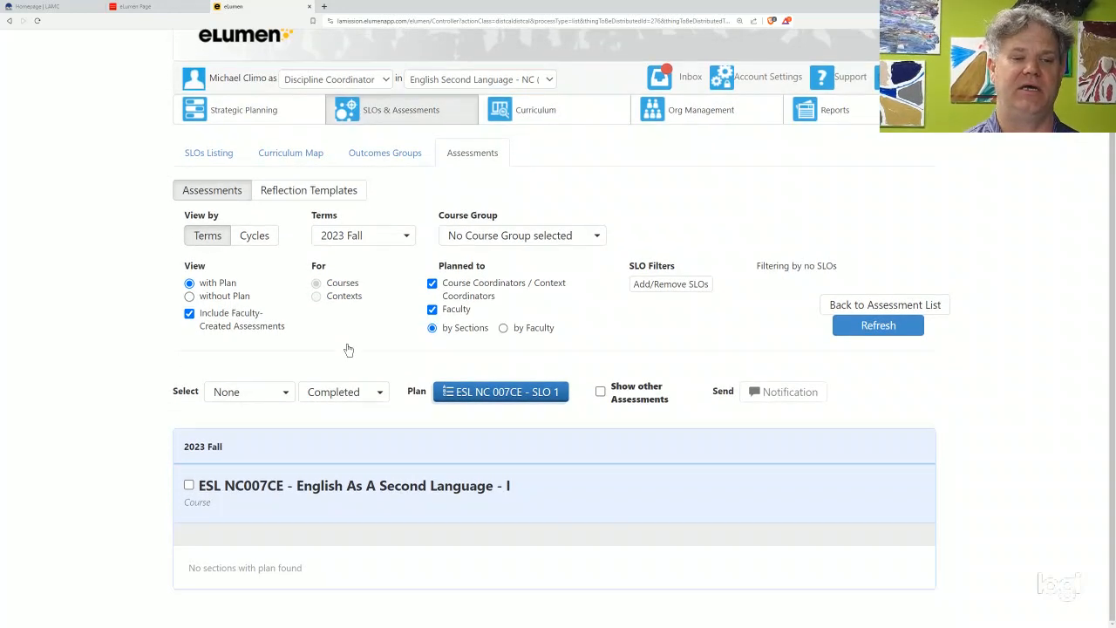
left_click(380, 237)
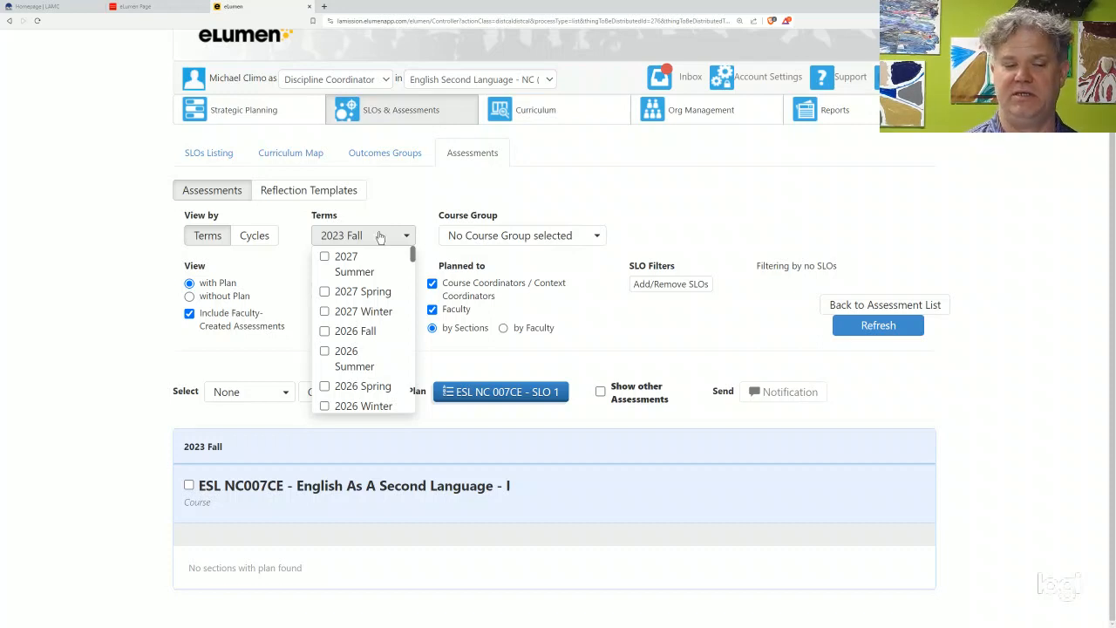
left_click(452, 354)
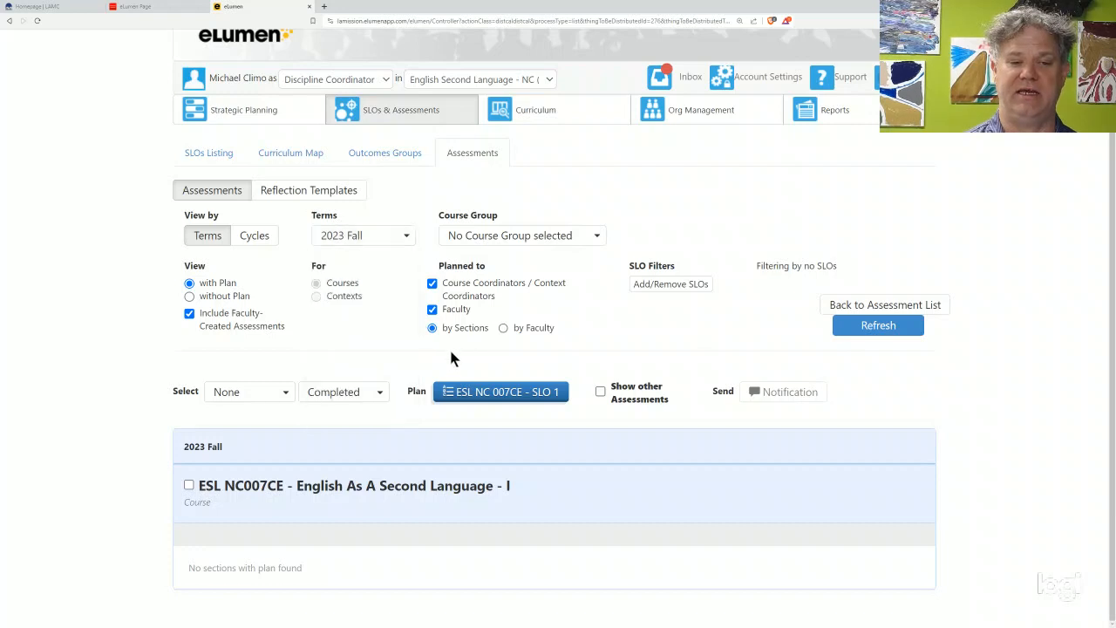
mouse_move(459, 392)
left_mouse_down()
mouse_move(448, 550)
mouse_move(460, 388)
left_mouse_up()
- Switch the displayed plan term to 2024 Spring and try placing the ESL NC 007CE - SLO 1 assessment on the ESL NC007CE course
left_click(360, 244)
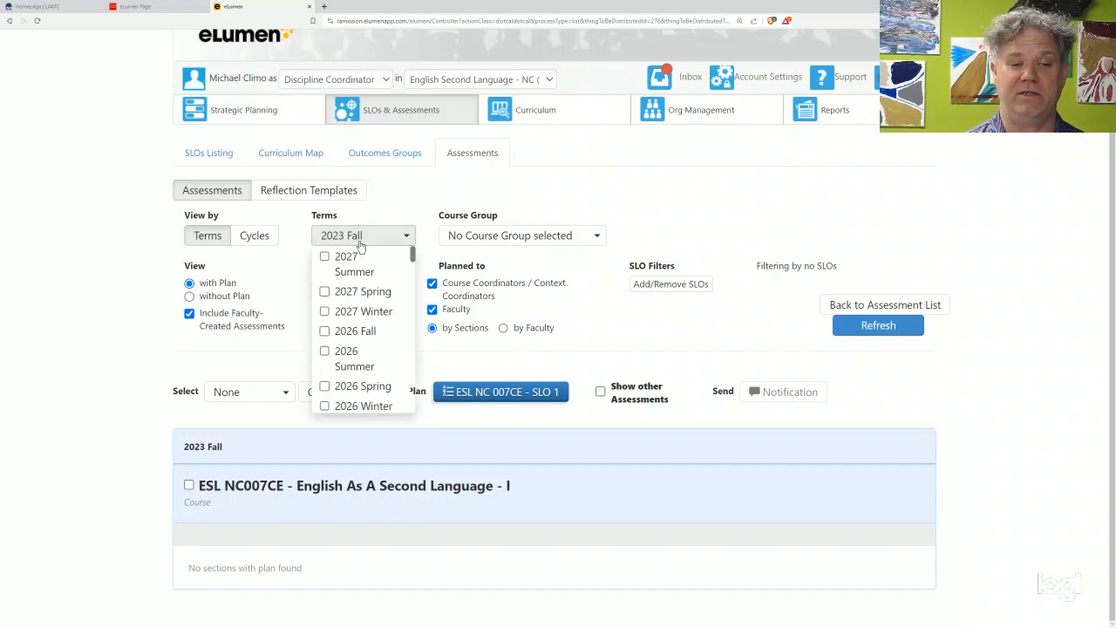
scroll(362, 354, "down", 3)
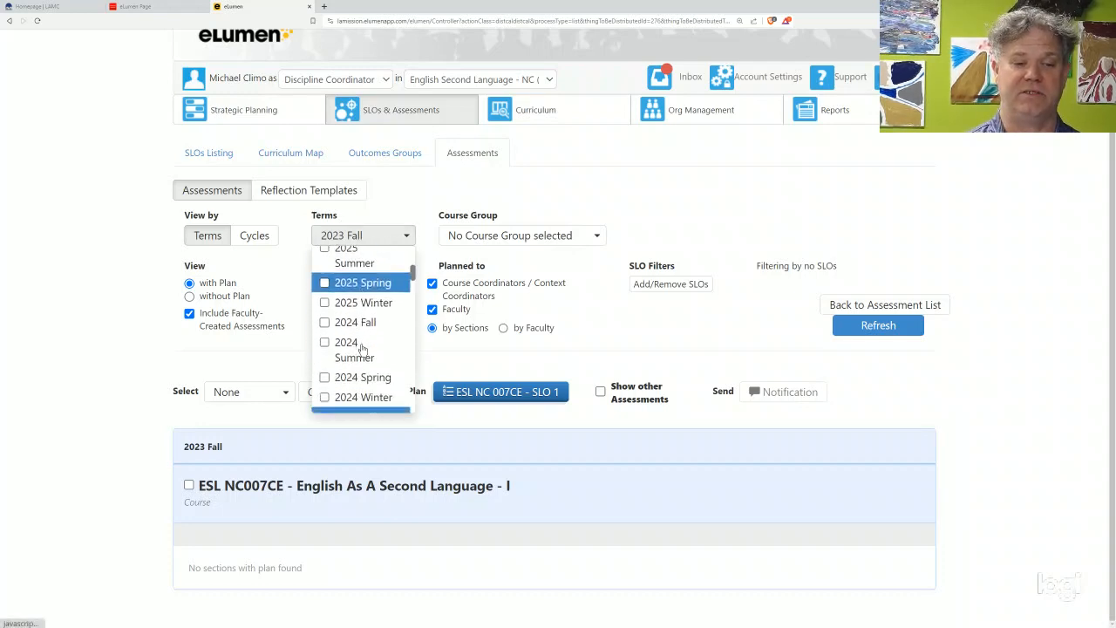
scroll(362, 349, "down", 2)
left_click(325, 345)
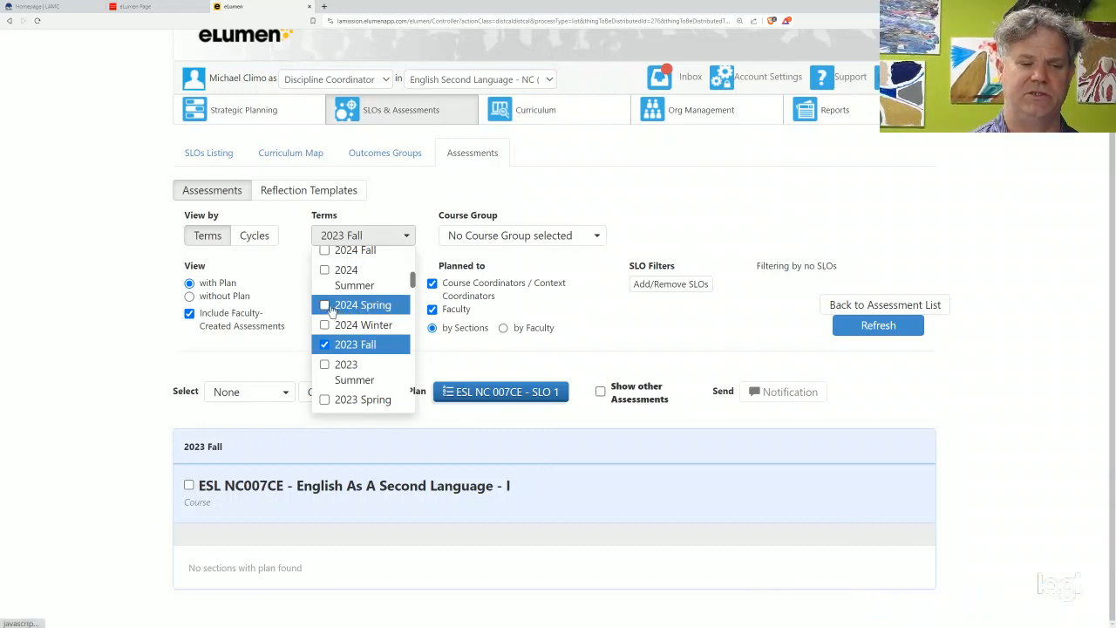
left_click(326, 307)
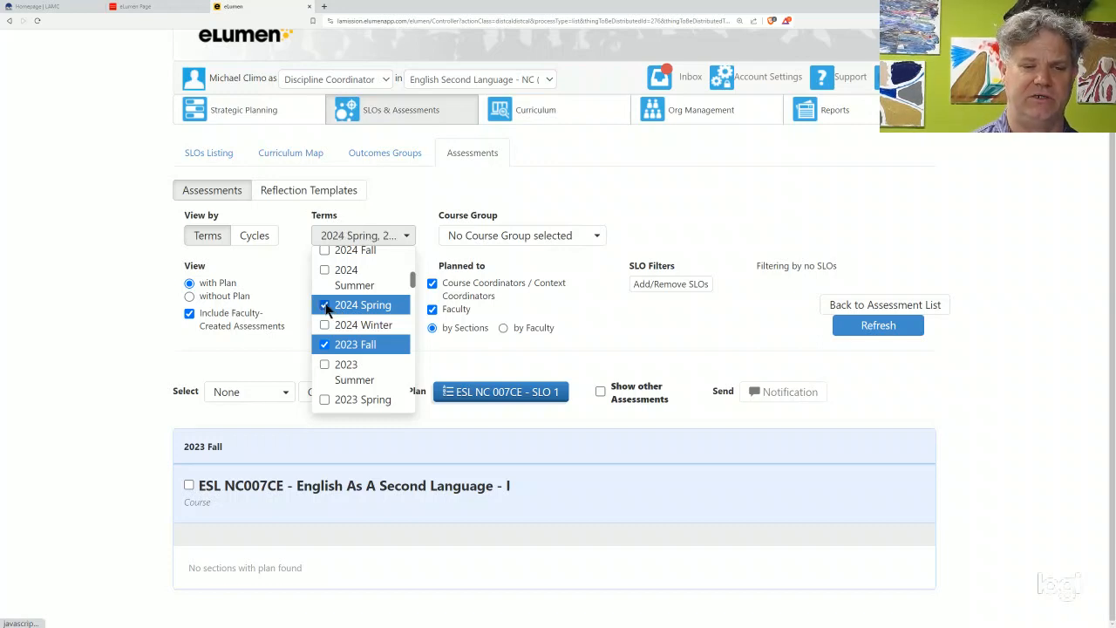
left_click(325, 346)
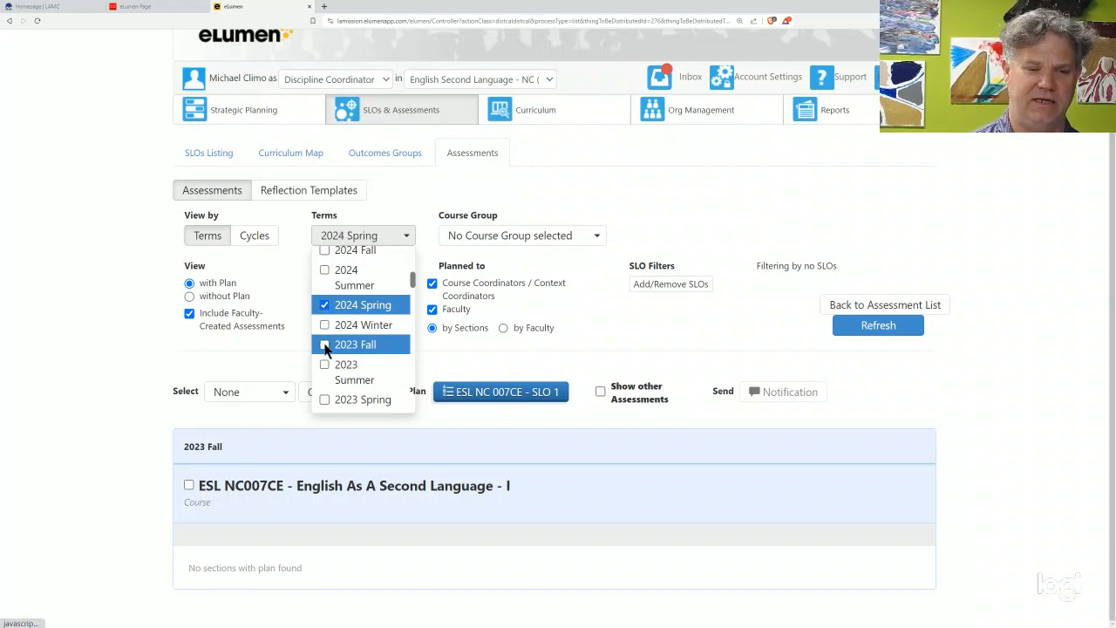
left_click(711, 316)
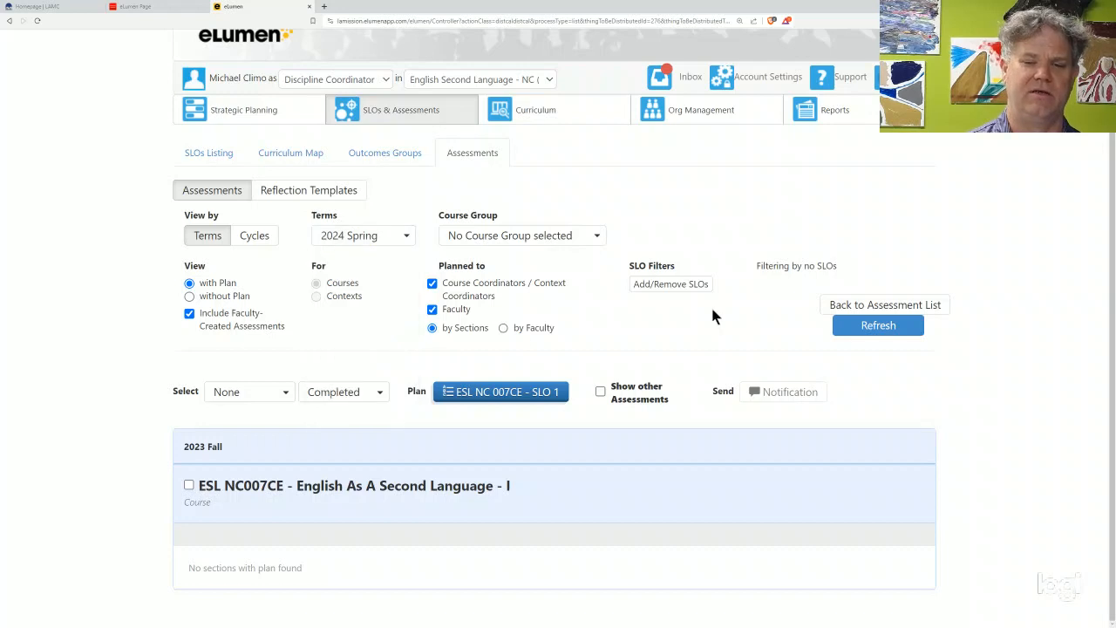
left_click(847, 336)
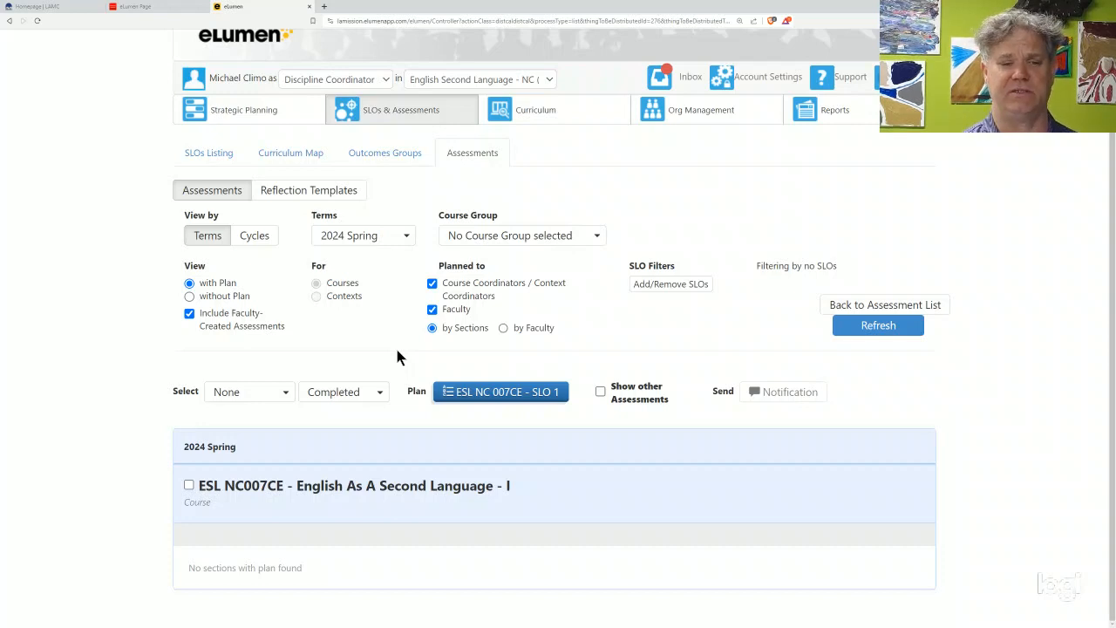
left_click_drag(479, 392, 471, 489)
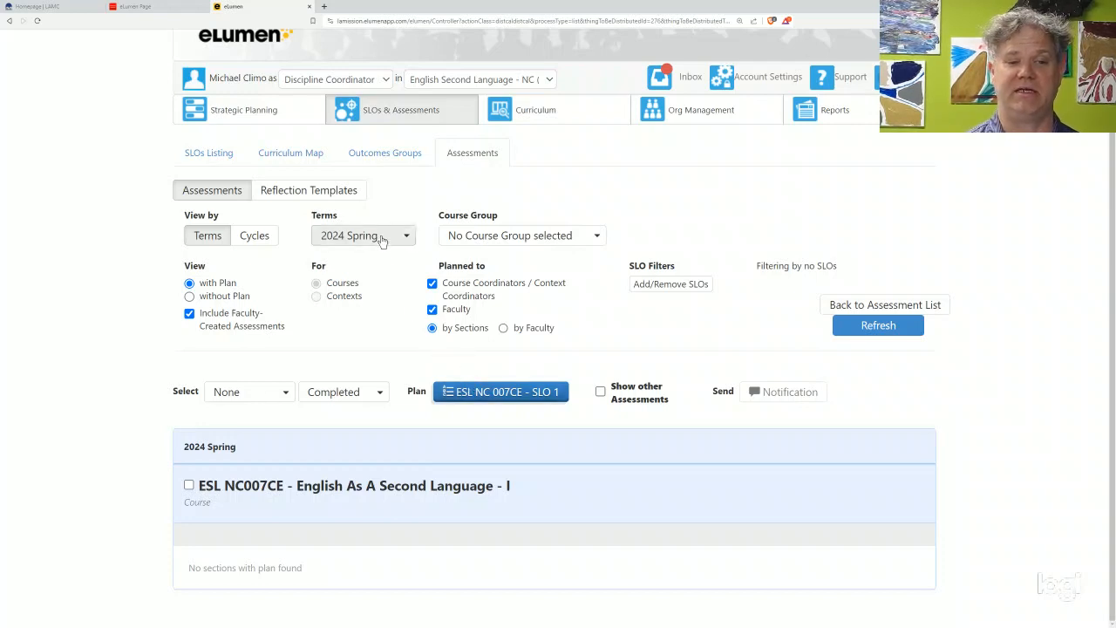
- Add 2024 Fall to the displayed terms and try placing the ESL NC 007CE - SLO 1 assessment on the course across both terms
left_click(381, 239)
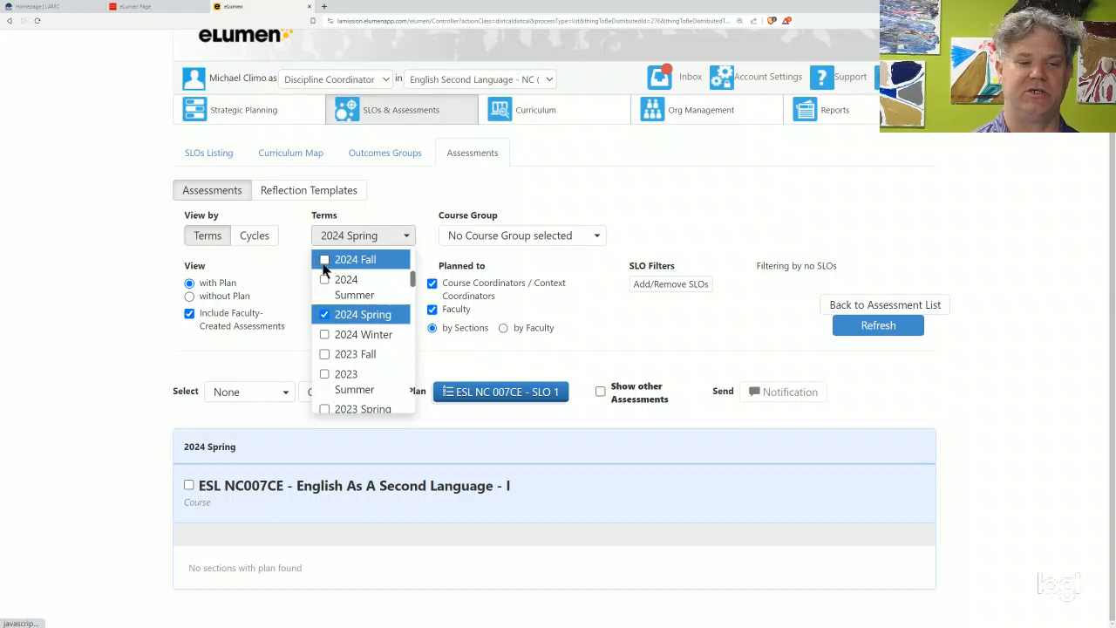
left_click(325, 260)
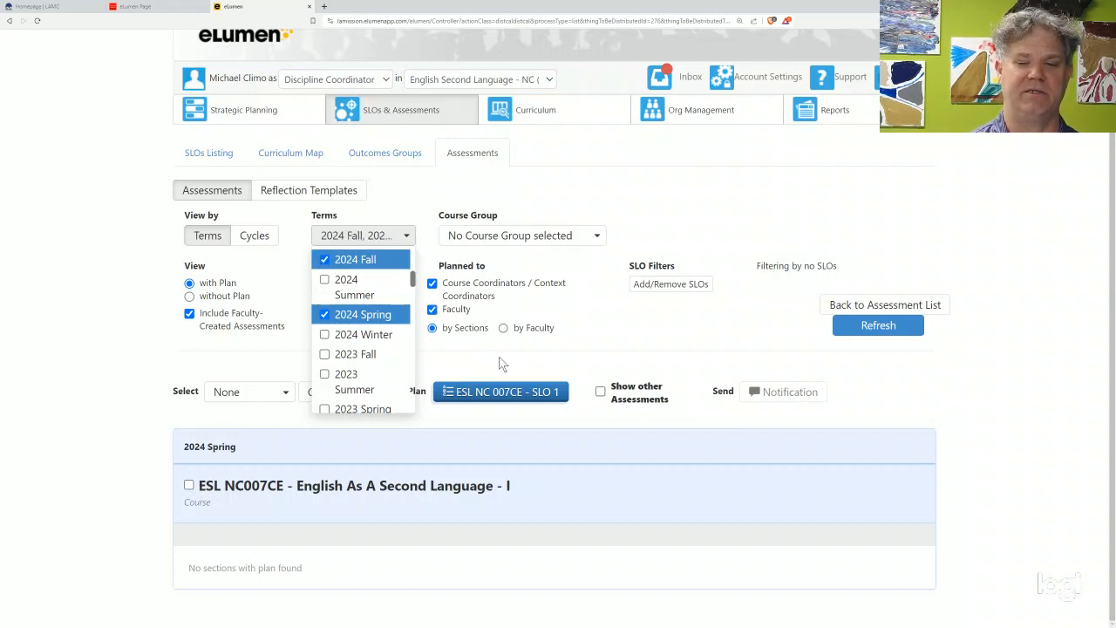
left_click(808, 331)
left_click(860, 329)
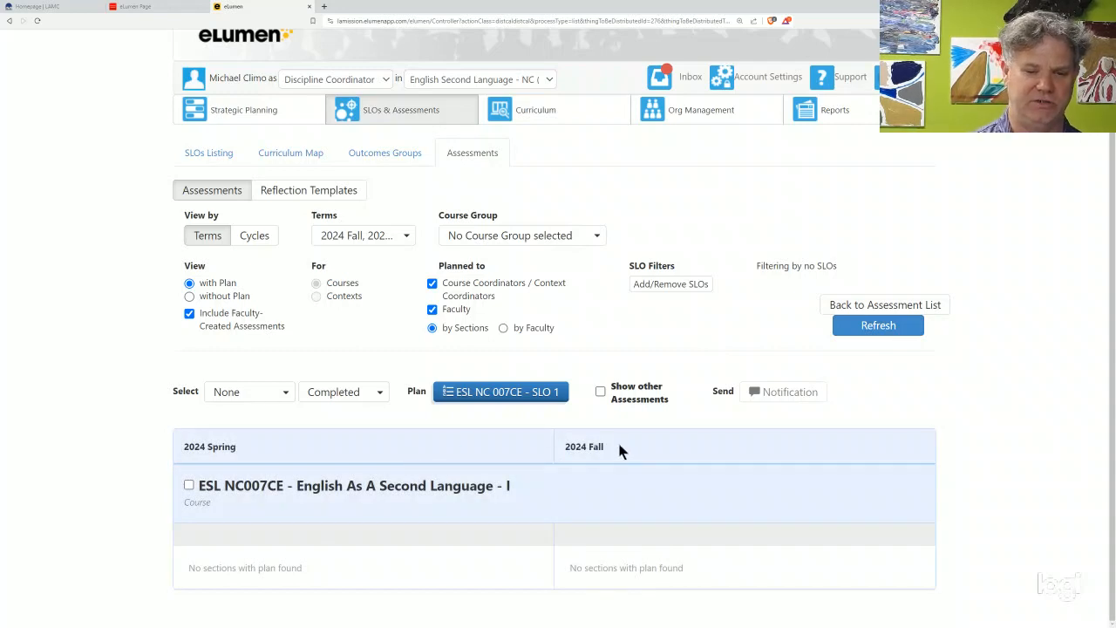
left_click_drag(534, 396, 619, 497)
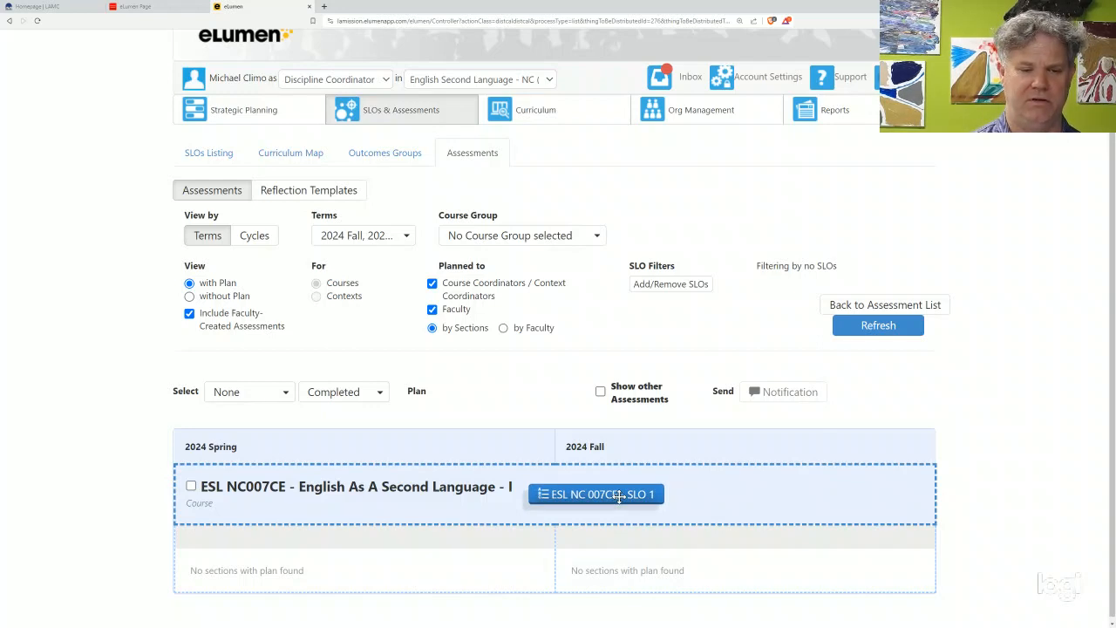
left_click_drag(619, 497, 618, 493)
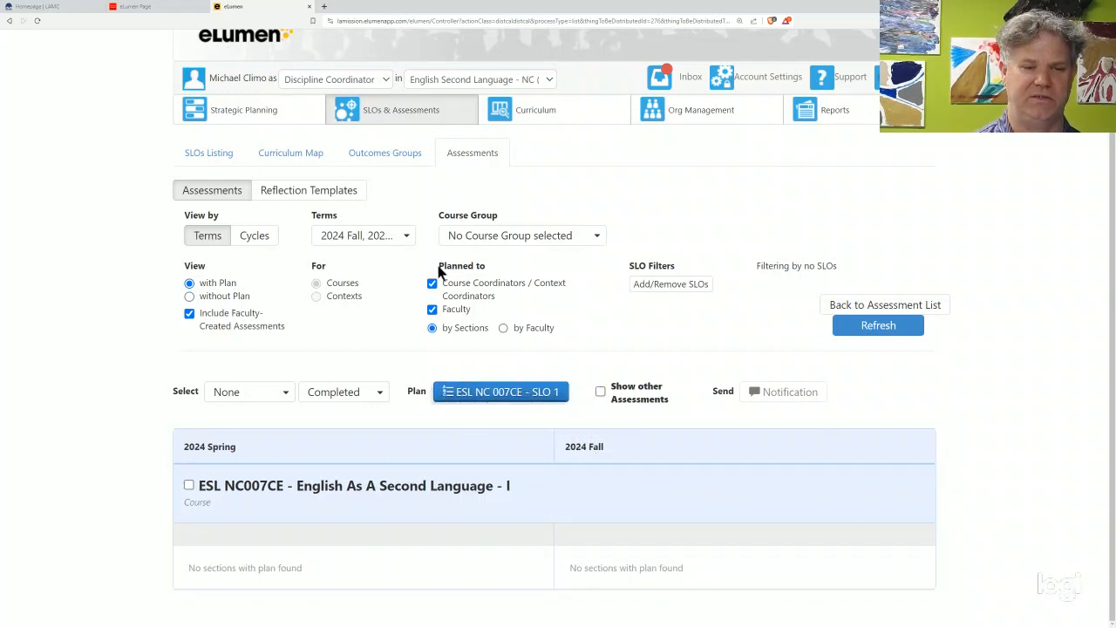
- Remove 2024 Fall from the displayed terms and refresh the plan to show only 2024 Spring
left_click(380, 238)
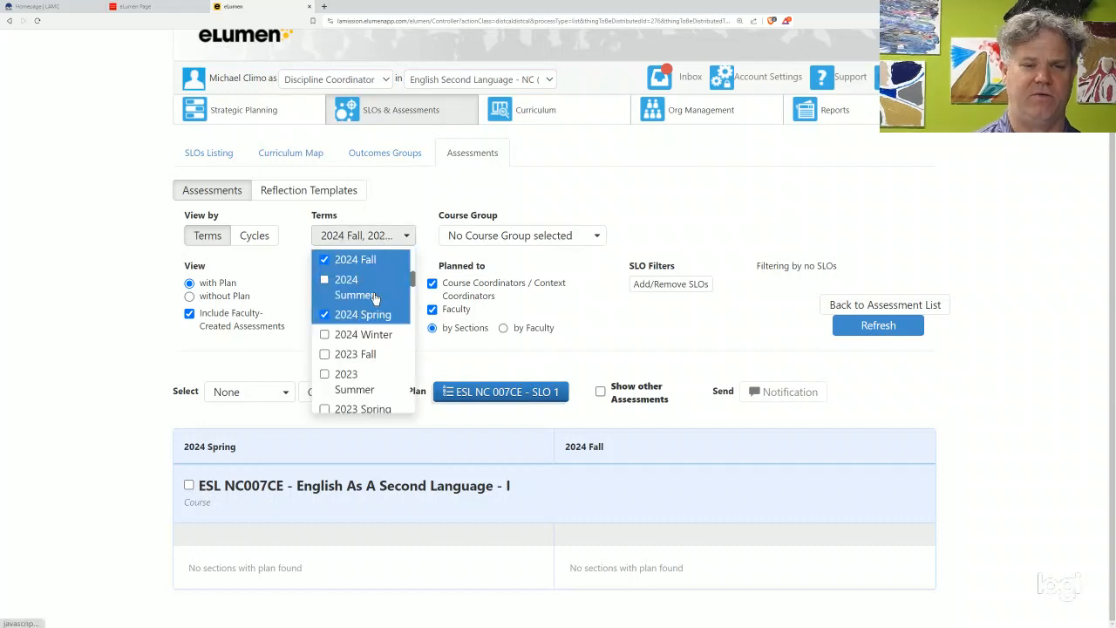
scroll(373, 297, "up", 6)
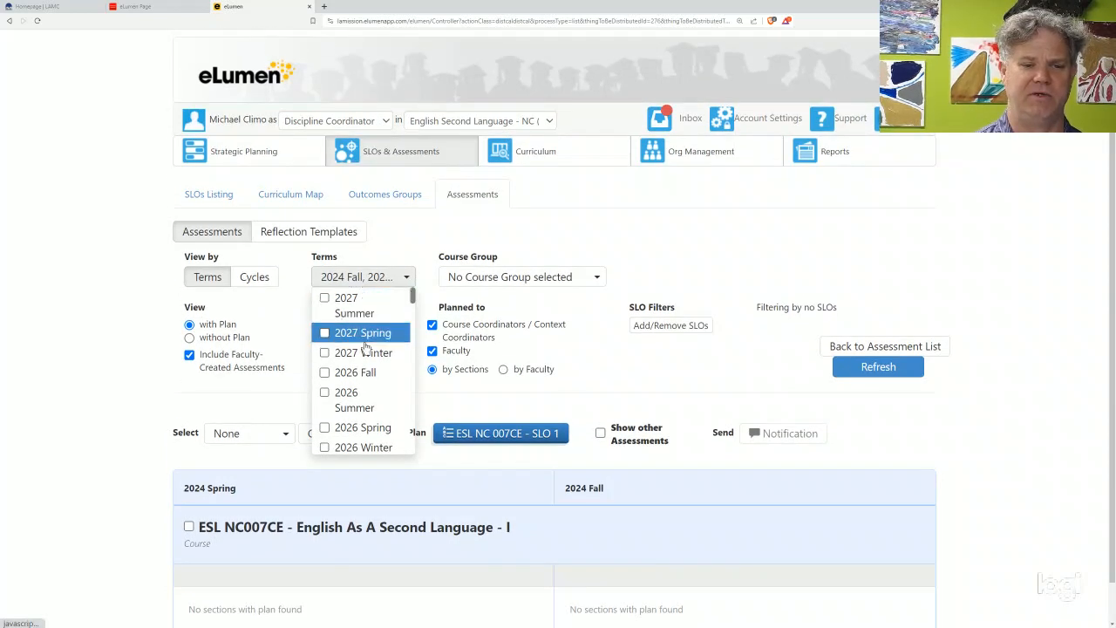
scroll(364, 348, "down", 5)
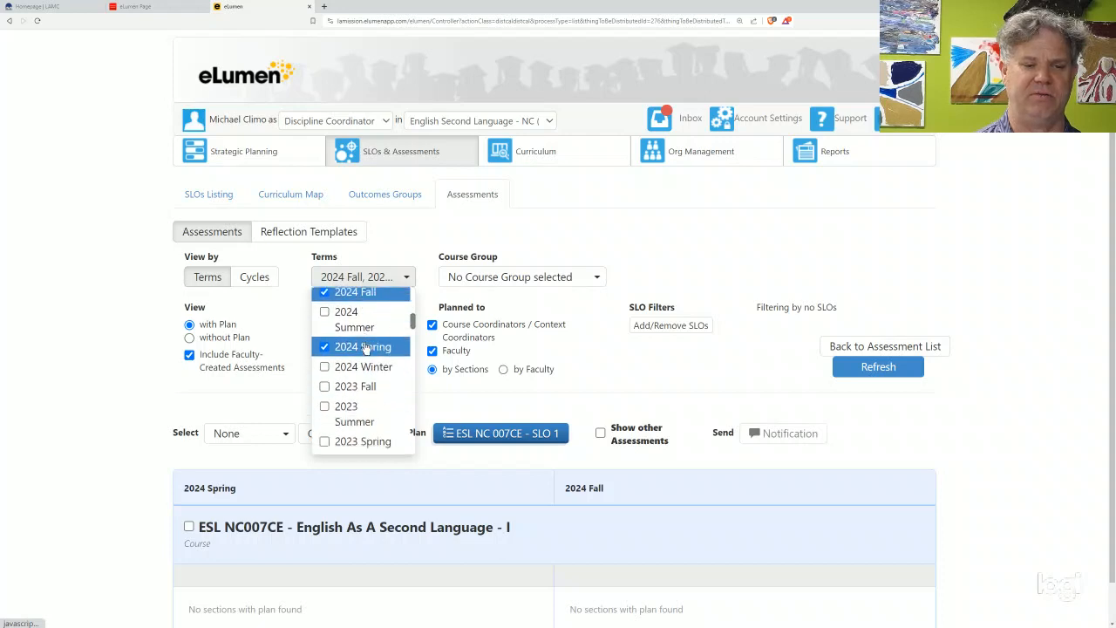
scroll(366, 349, "down", 1)
scroll(366, 351, "up", 1)
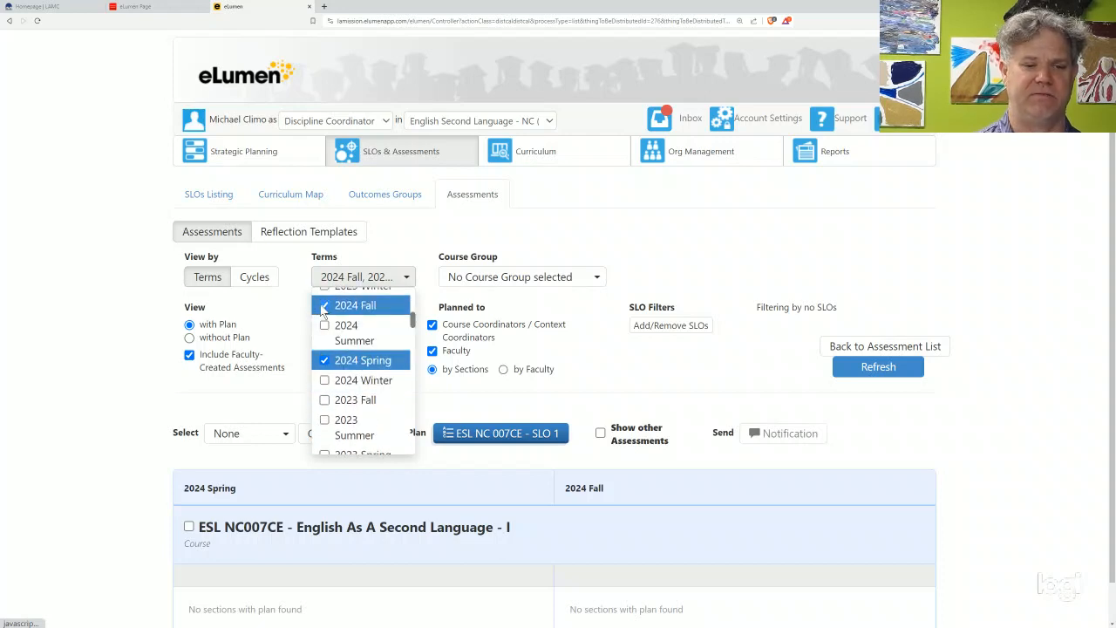
left_click(324, 307)
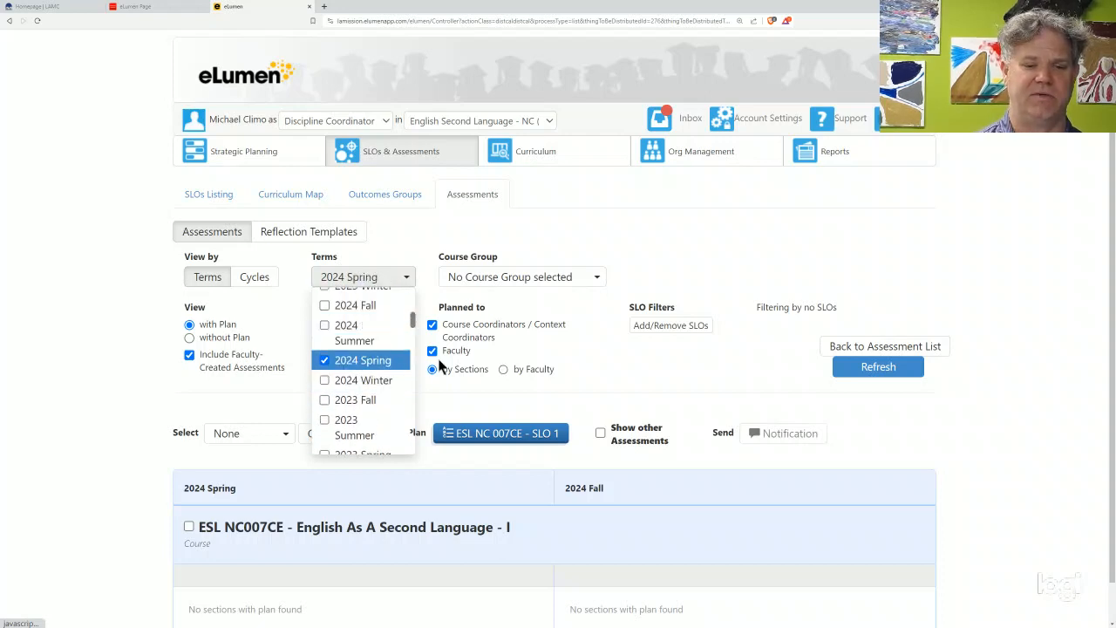
left_click(685, 371)
left_click(860, 366)
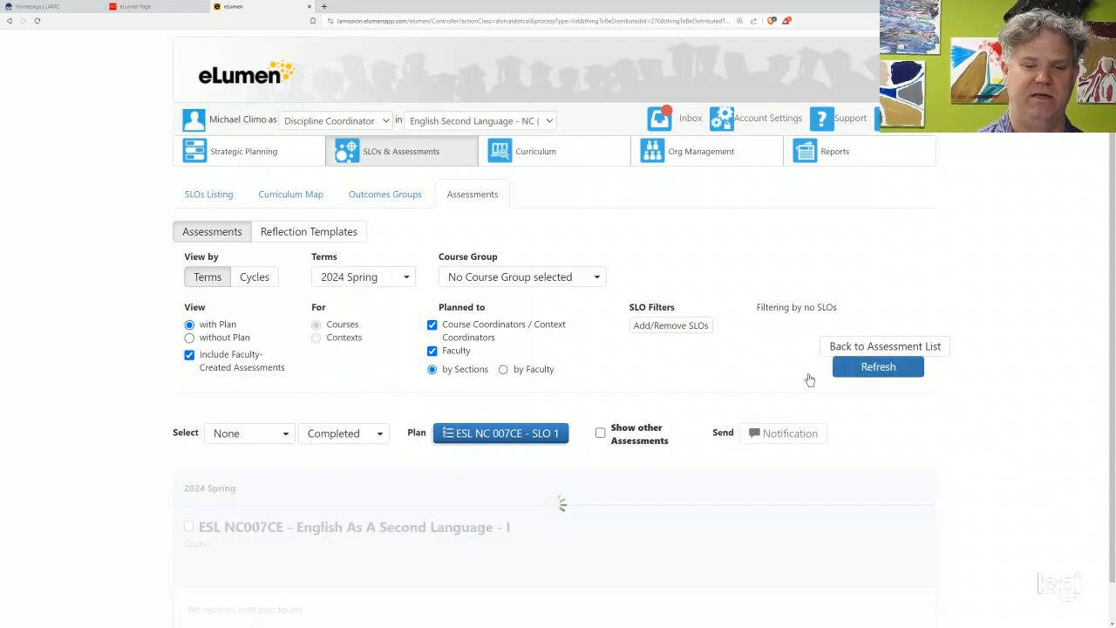
- Start planning ESL NC 007CE - SLO 1 for all sections of ESL NC007CE in 2024 Spring and cancel the plan setup
scroll(714, 371, "down", 1)
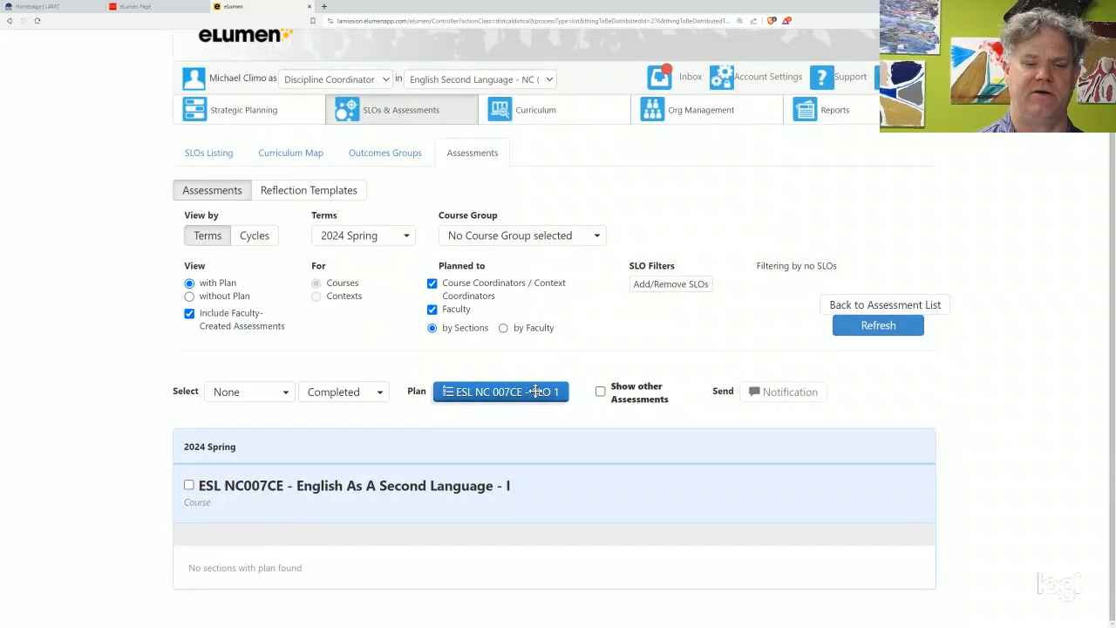
left_click_drag(536, 391, 566, 490)
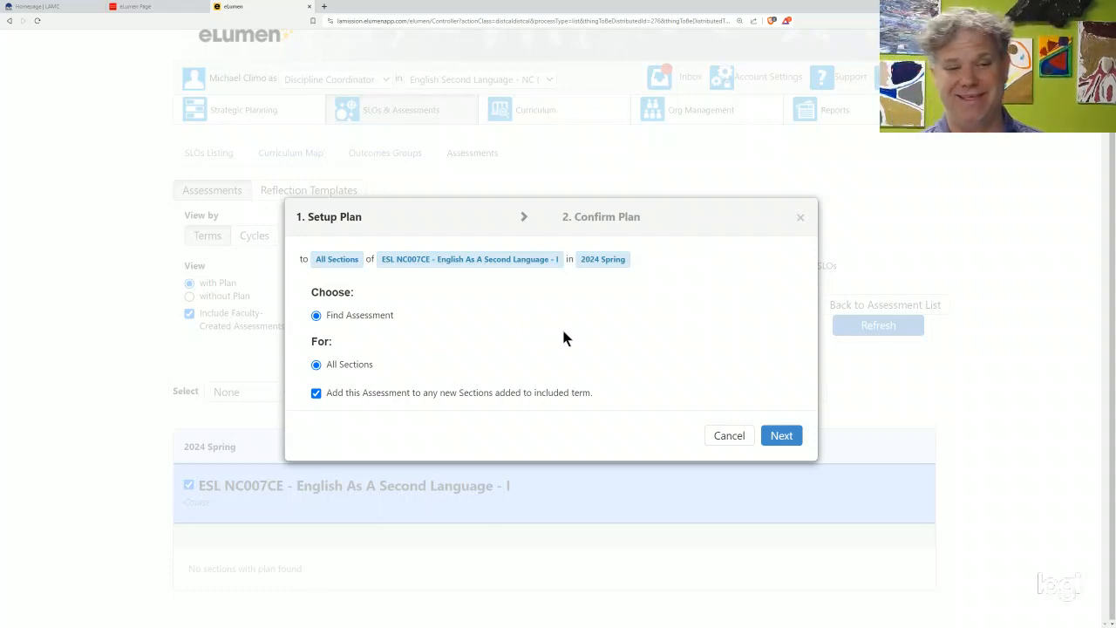
left_click(722, 438)
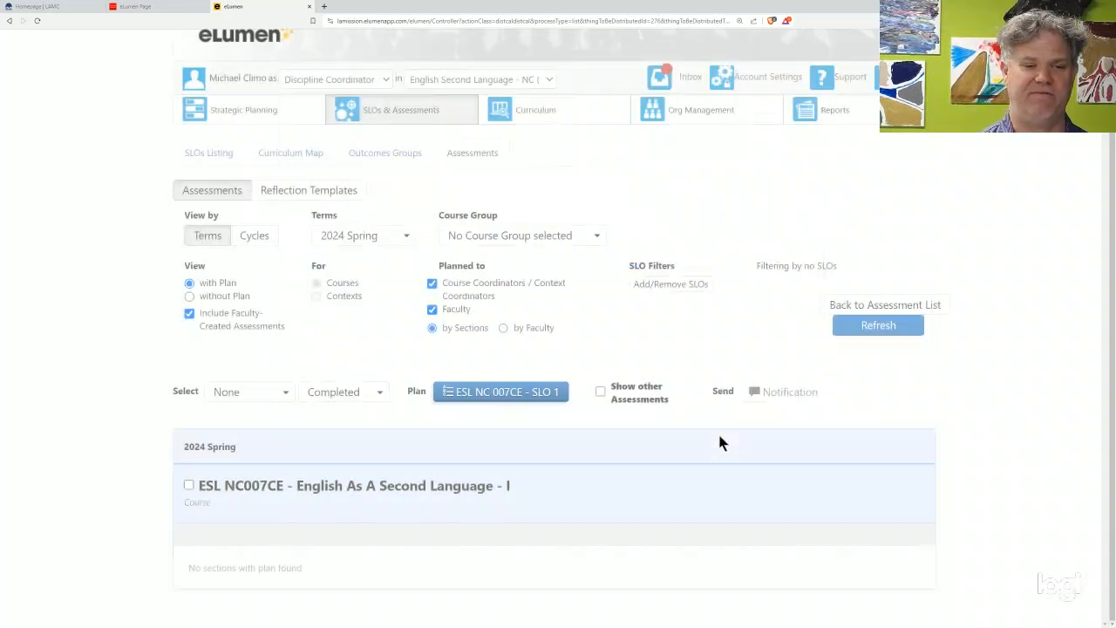
- Replace 2024 Spring with 2023 Fall as the displayed term and refresh the plan
left_click(381, 239)
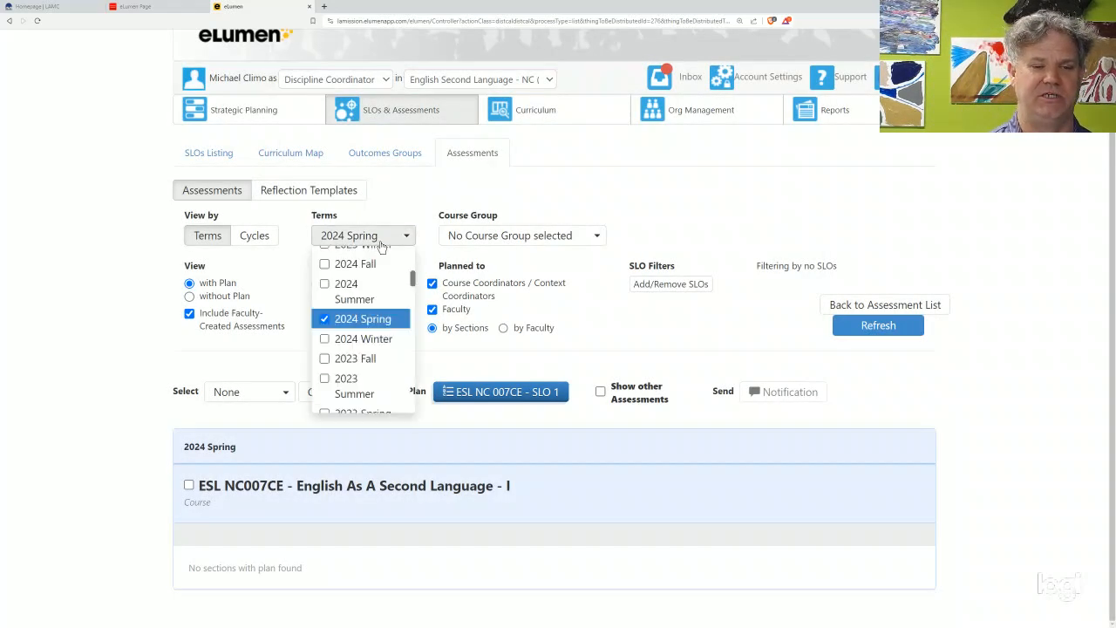
left_click(324, 358)
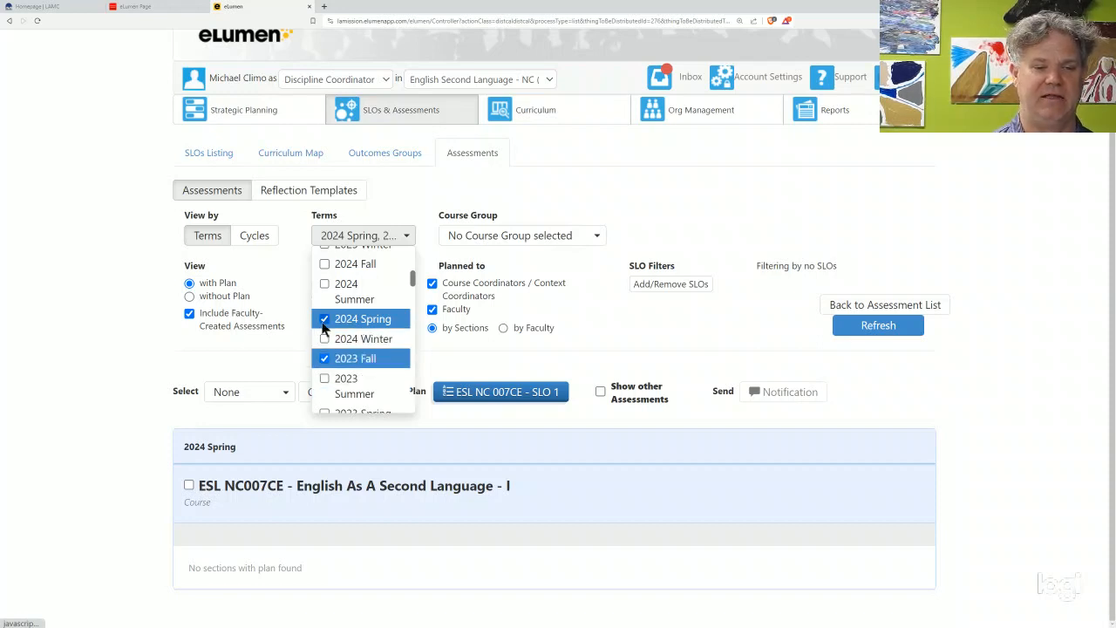
left_click(324, 319)
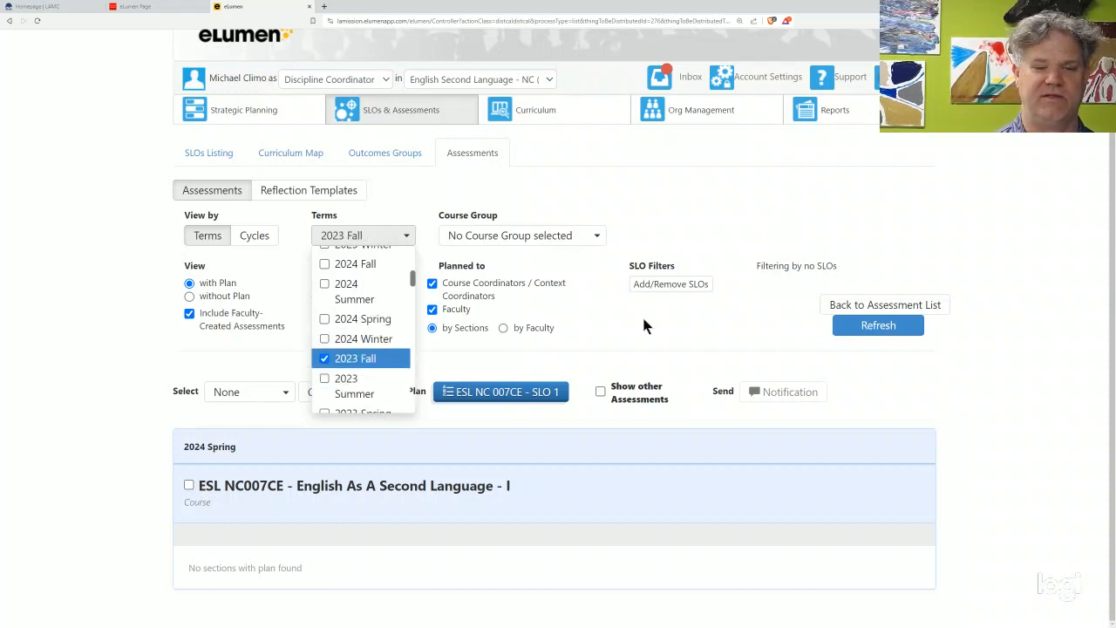
left_click(646, 326)
left_click(874, 327)
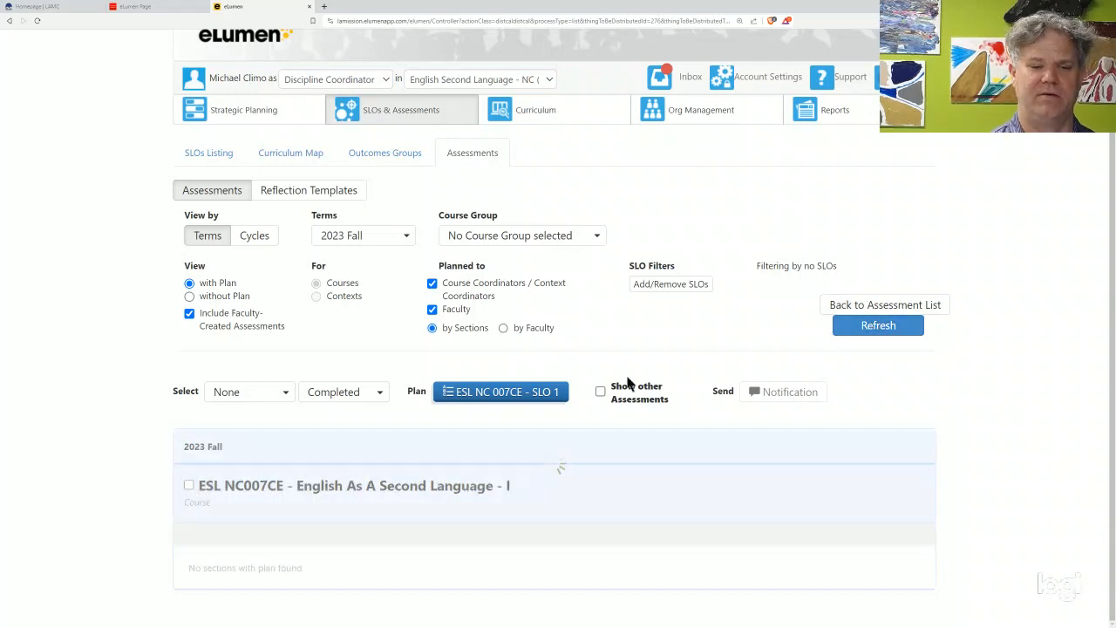
- Set up a plan of ESL NC 007CE - SLO 1 for all ESL NC007CE sections in 2023 Fall, and dismiss it at the confirmation stage
left_click_drag(513, 391, 508, 488)
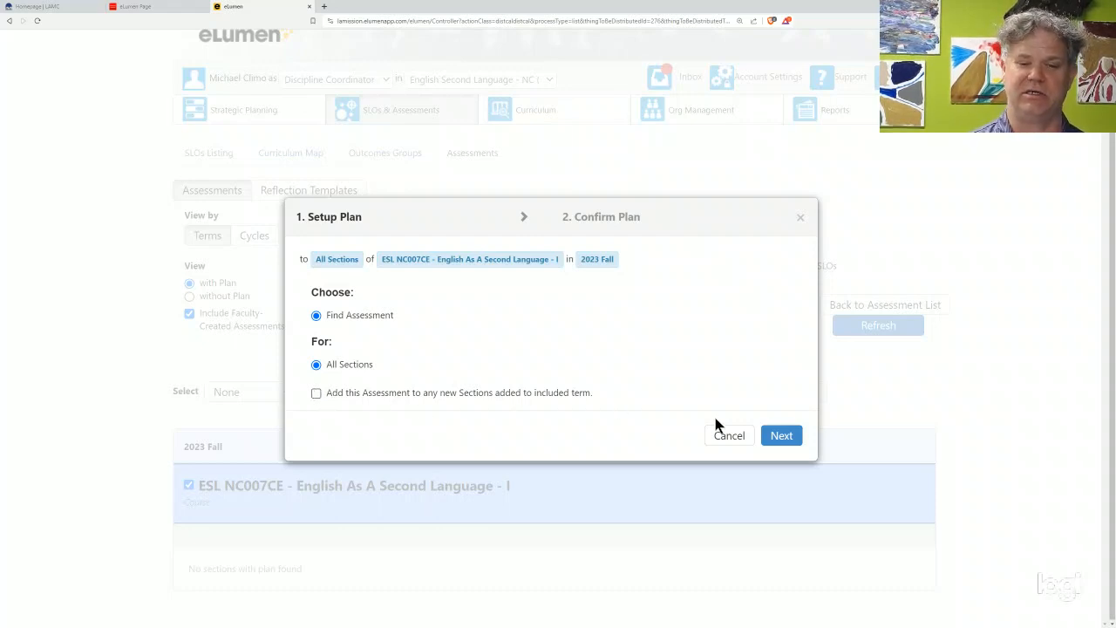
left_click(784, 437)
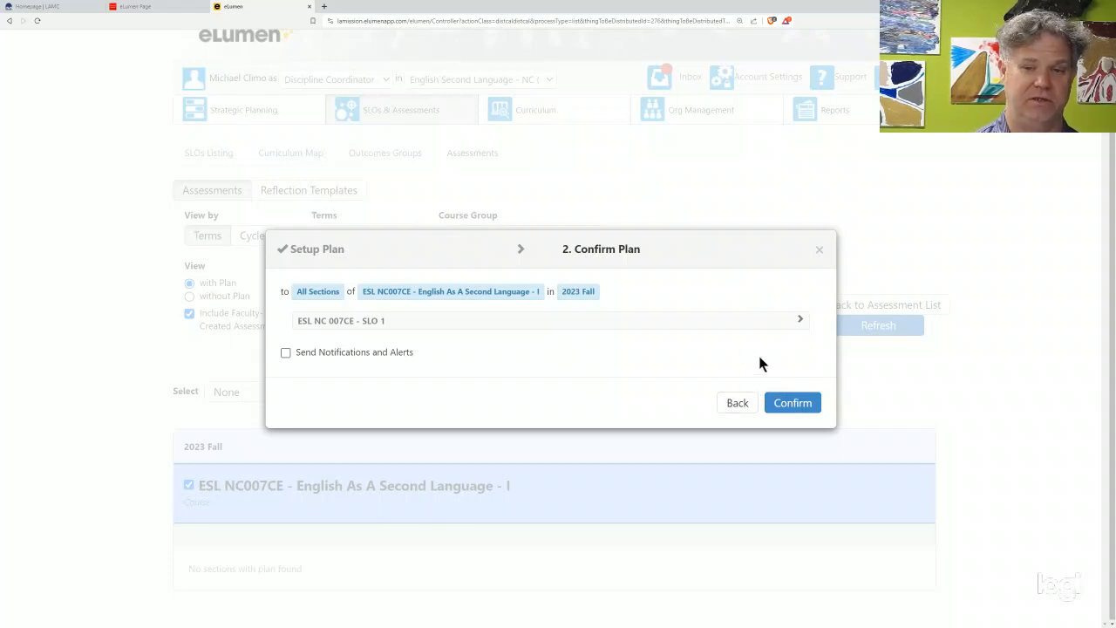
left_click(821, 249)
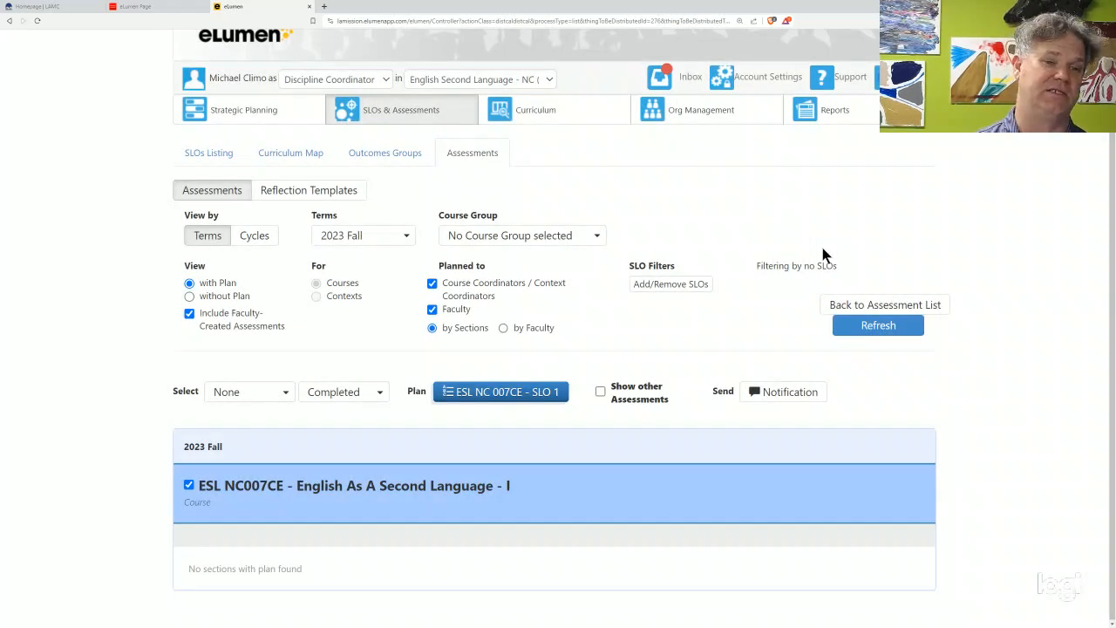
- Return to the Assessment Library and deactivate the ESL NC 007CE - SLO 1 assessment
left_click(482, 154)
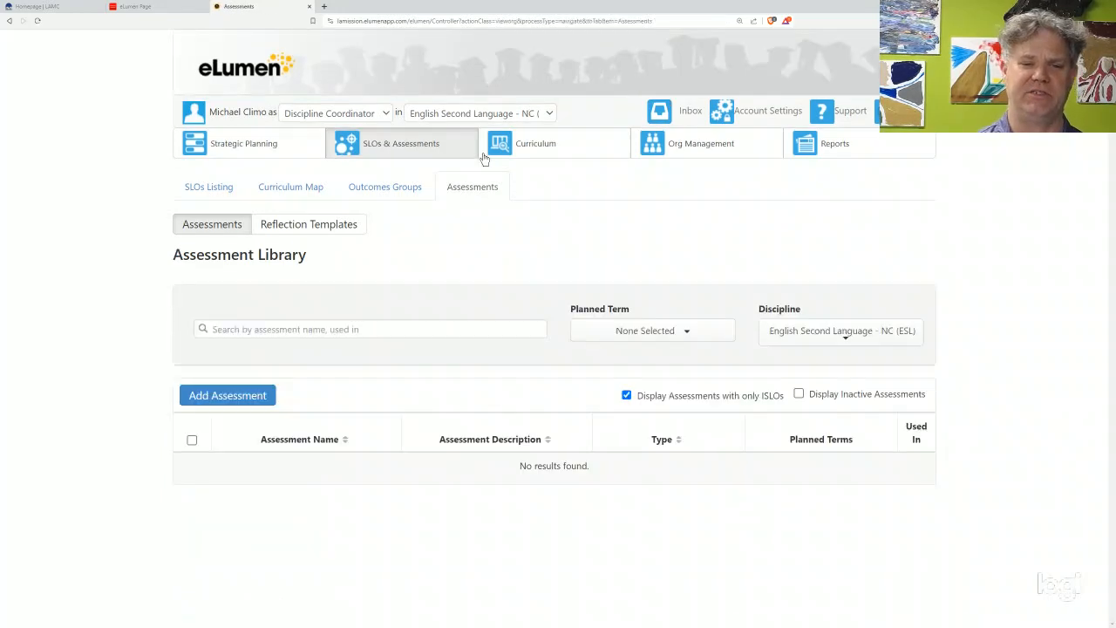
scroll(539, 304, "down", 1)
scroll(539, 305, "down", 4)
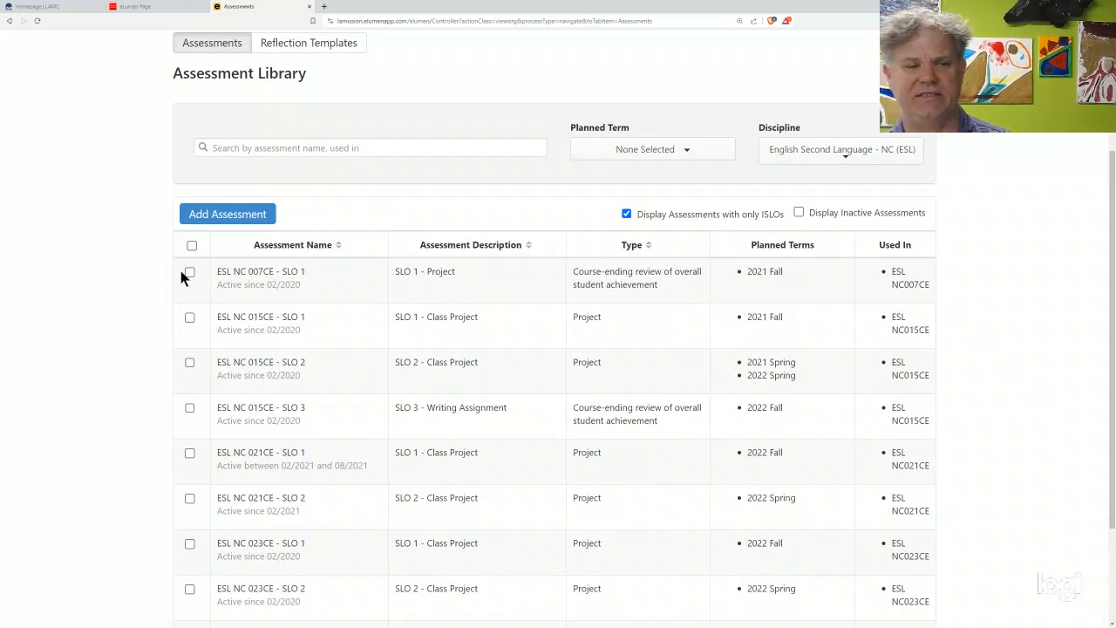
left_click(189, 273)
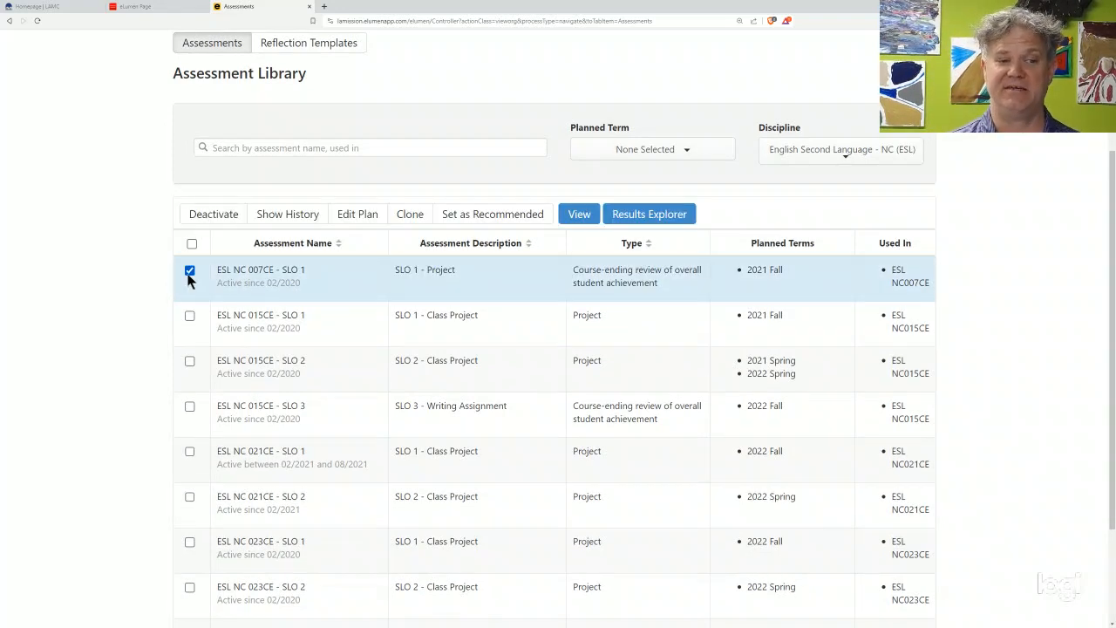
left_click(213, 214)
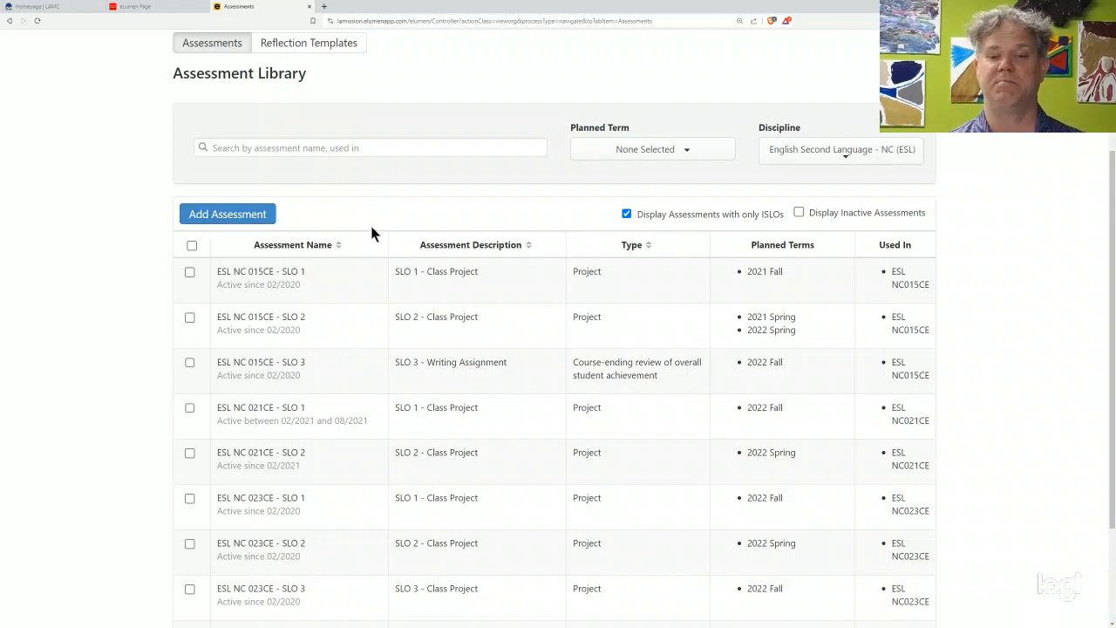
- Select the ESL NC 142 slo1 assessment on the library's second page and open its planning view
scroll(371, 232, "down", 3)
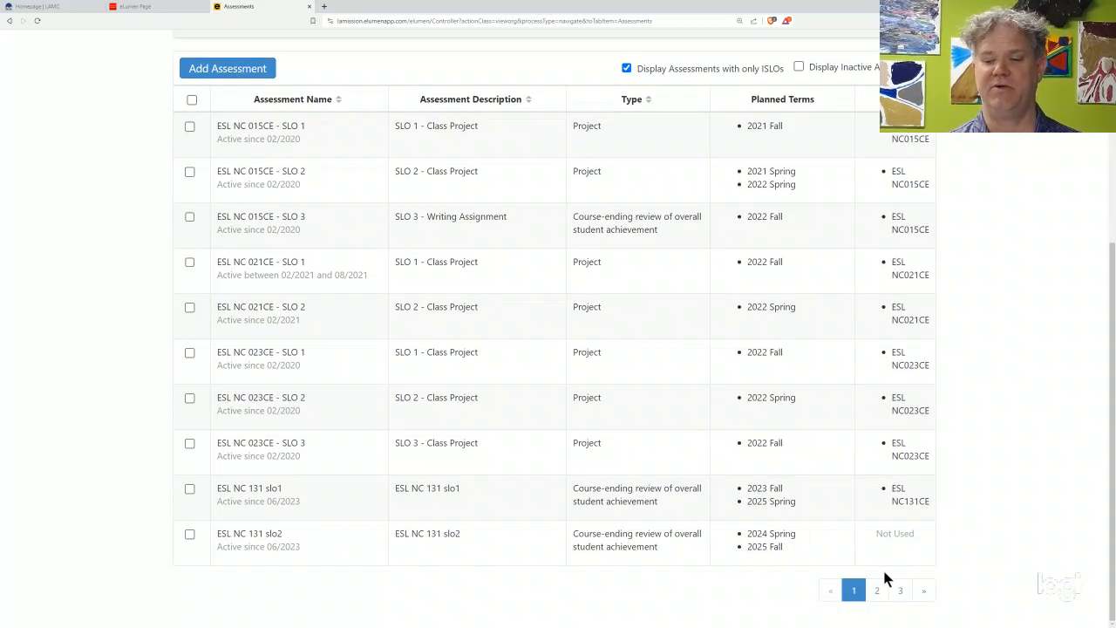
left_click(877, 591)
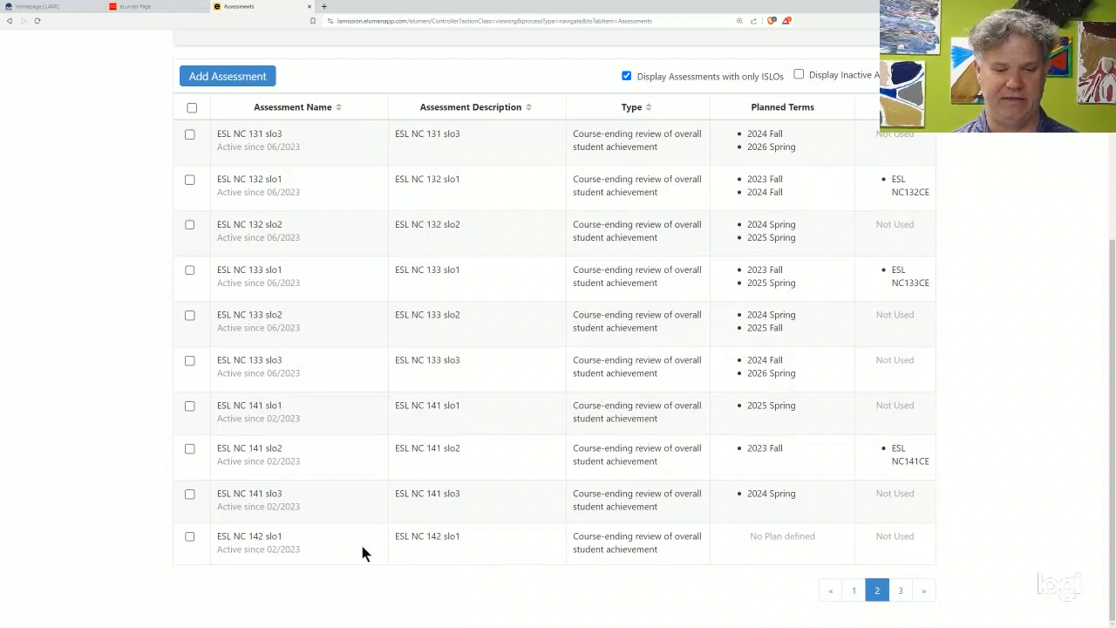
left_click(190, 537)
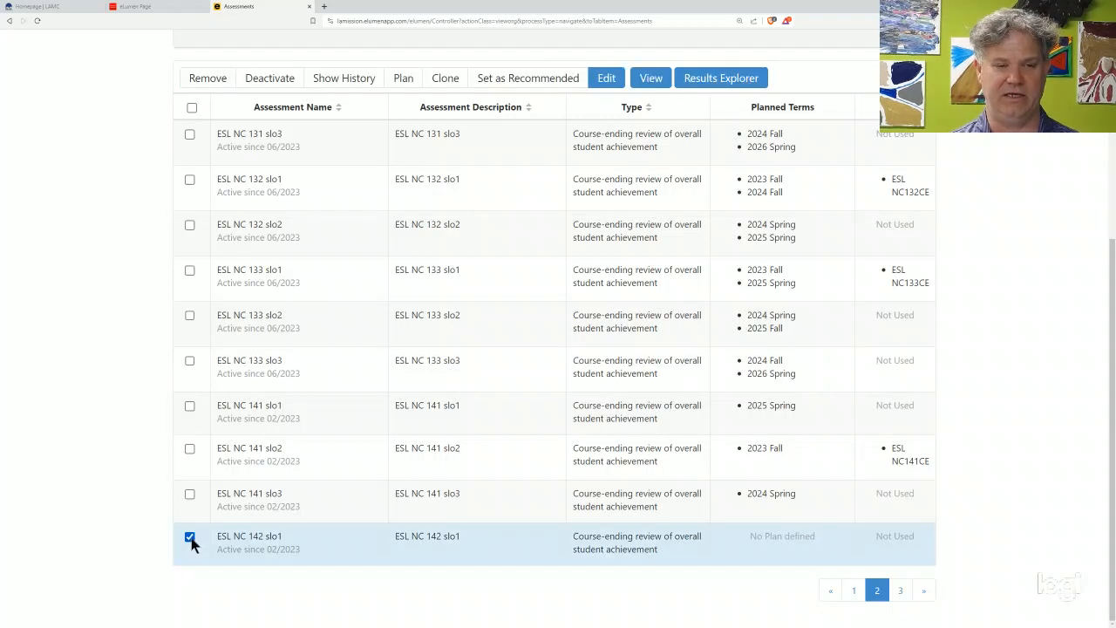
left_click(404, 83)
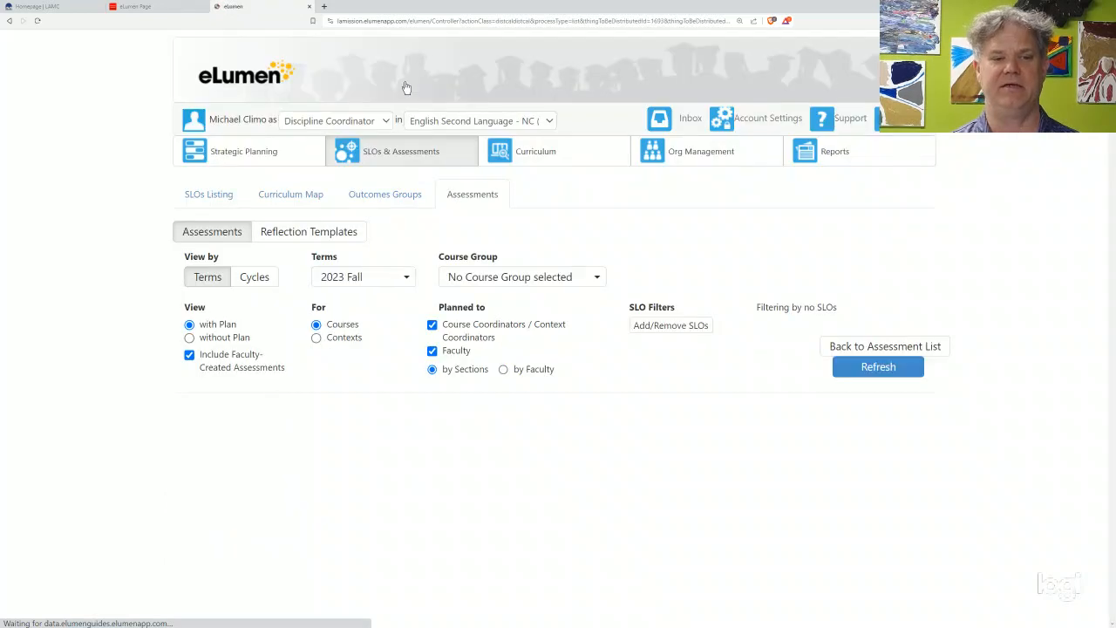
- Replace 2023 Fall with 2024 Fall as the planning term for ESL NC 142 slo1 and refresh the course list
left_click(386, 278)
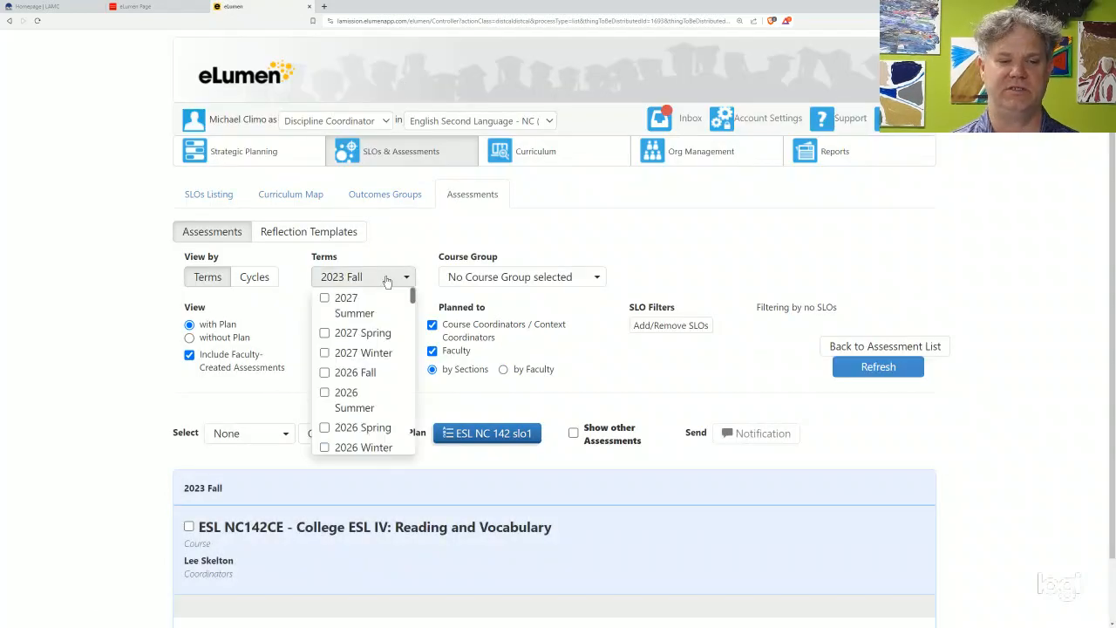
scroll(389, 388, "down", 2)
scroll(389, 392, "up", 1)
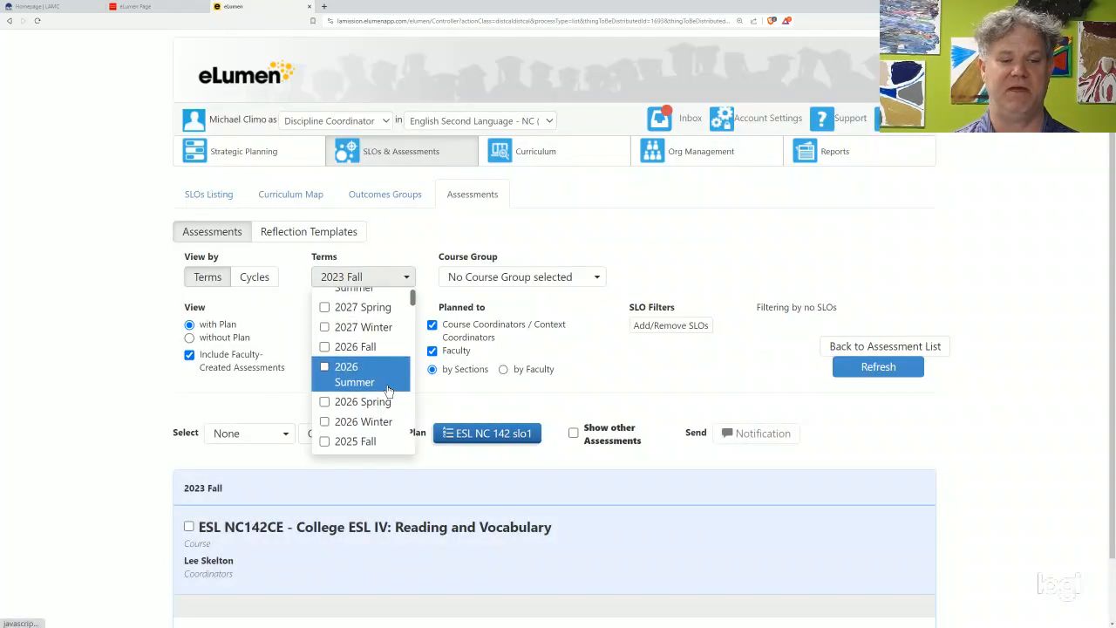
scroll(331, 361, "down", 1)
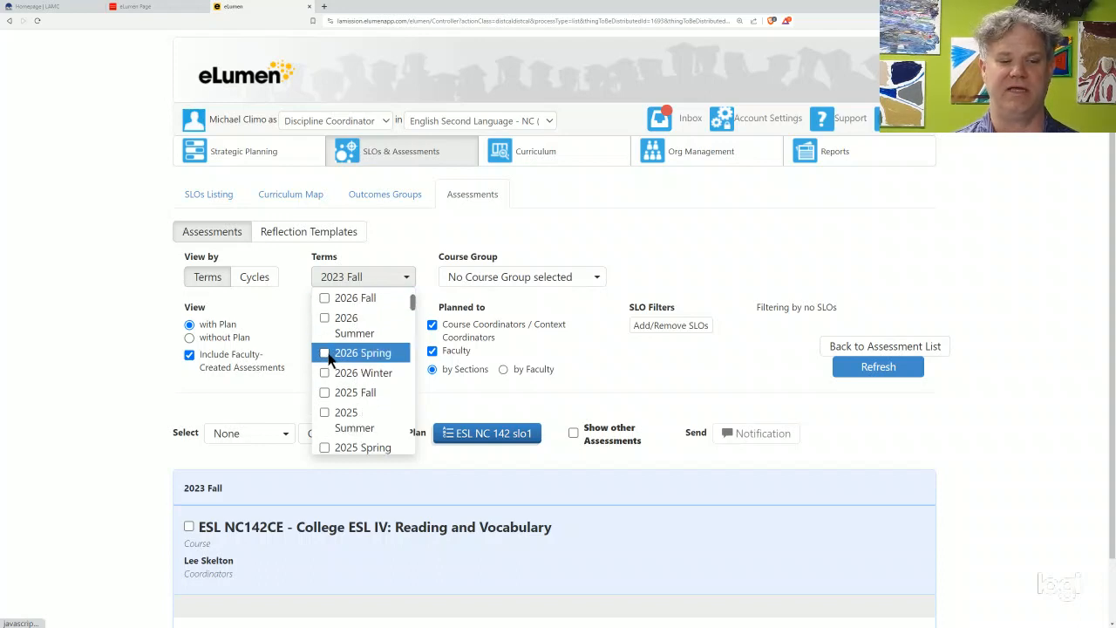
scroll(338, 423, "down", 3)
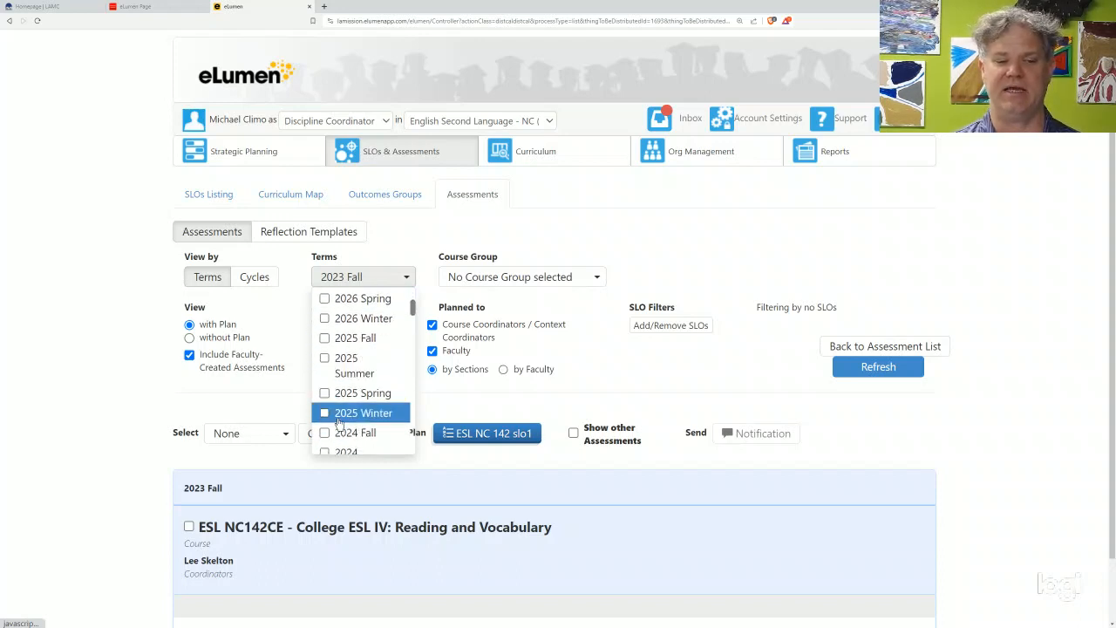
scroll(339, 424, "down", 1)
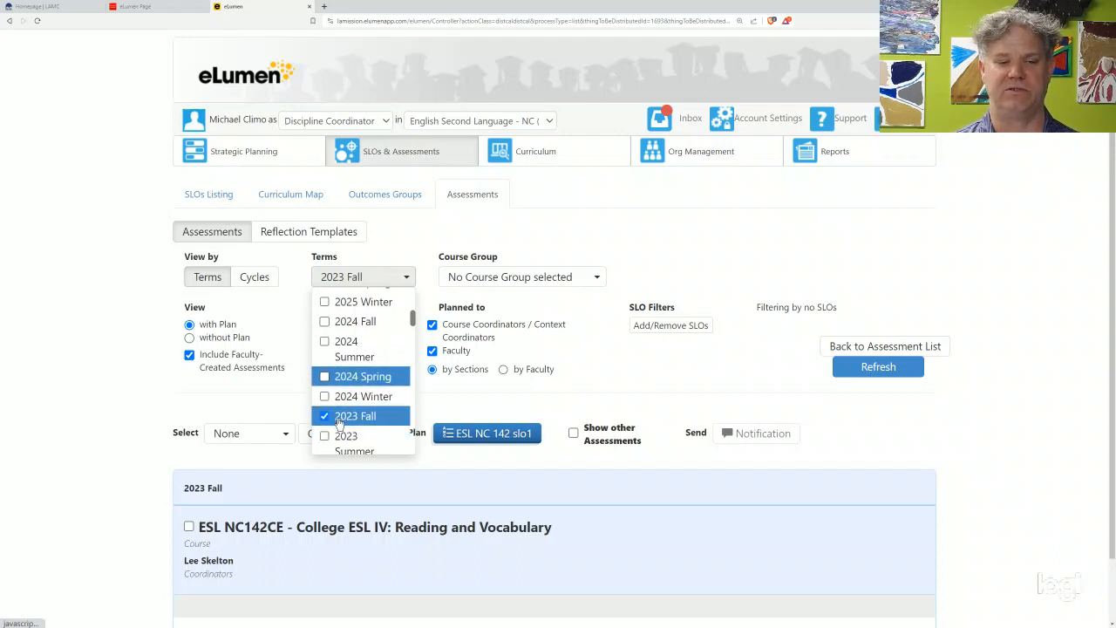
scroll(339, 407, "up", 1)
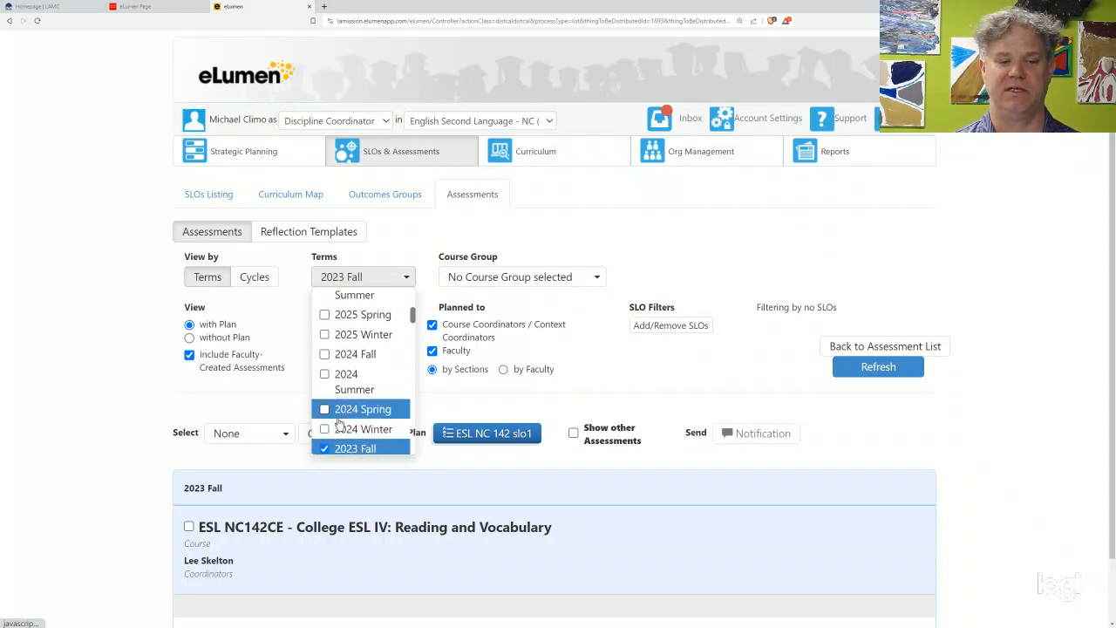
left_click(326, 356)
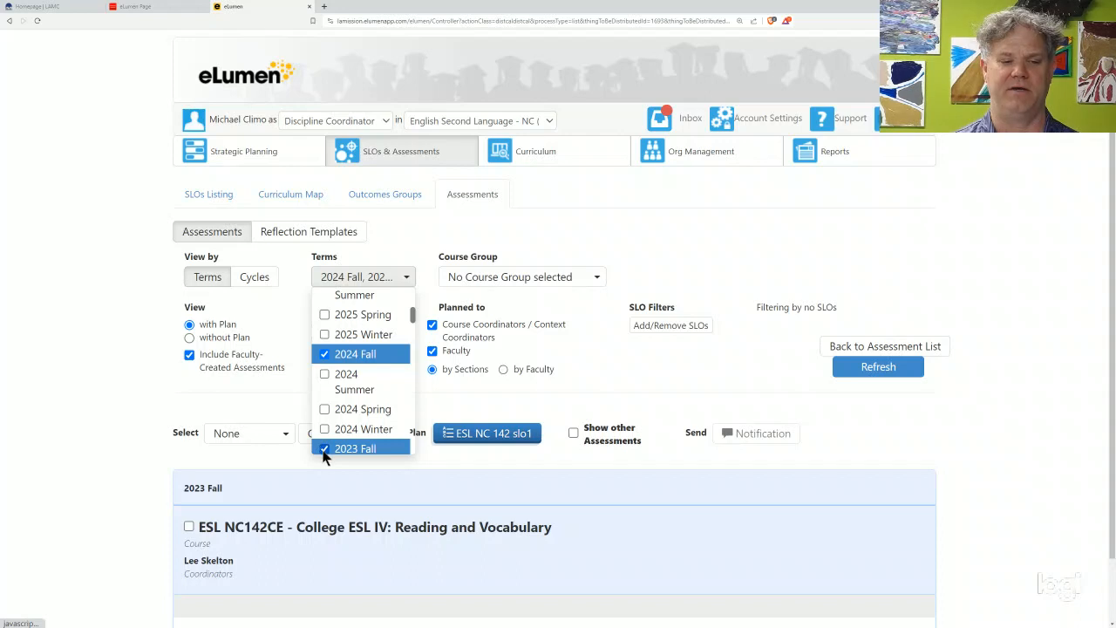
left_click(324, 449)
left_click(452, 397)
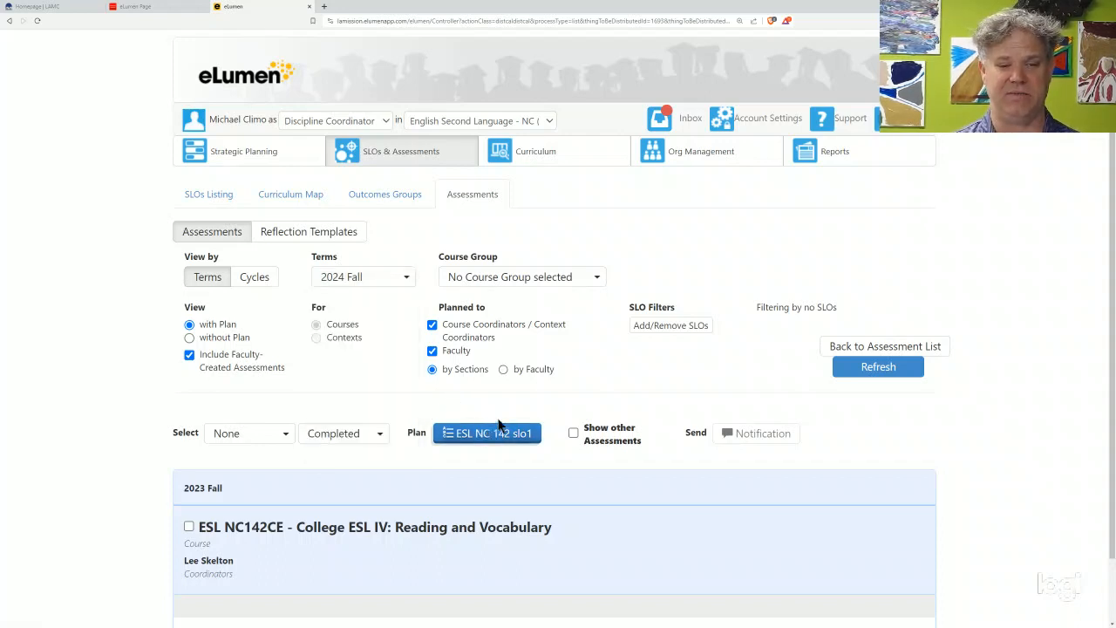
left_click(859, 371)
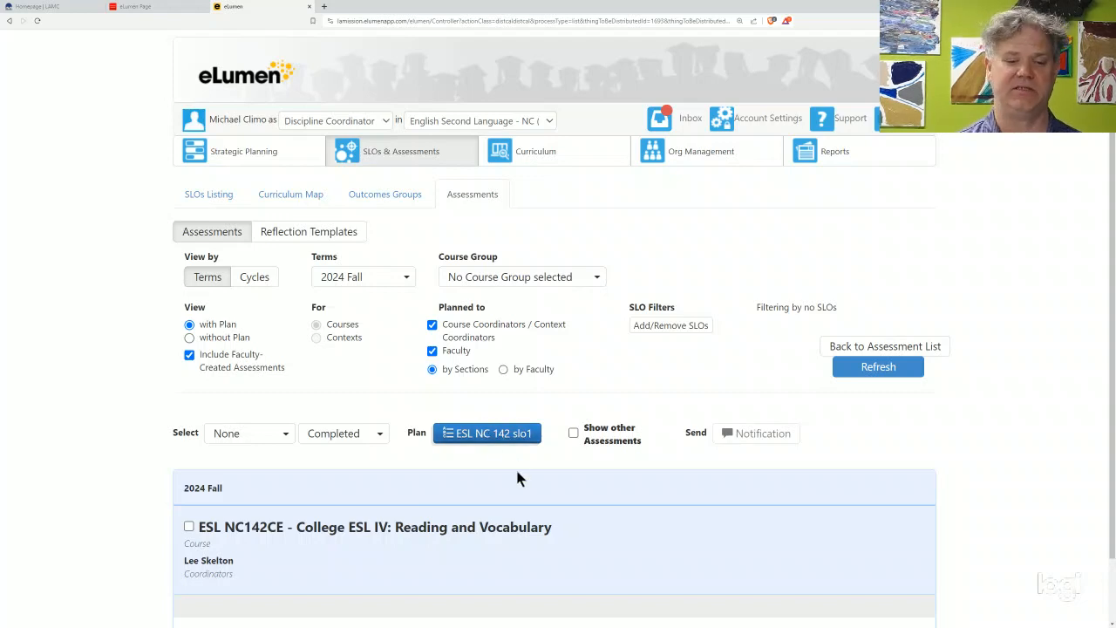
- Set up a plan of ESL NC 142 slo1 for all ESL NC142CE sections in 2024 Fall without notifications and alerts, and dismiss it unconfirmed
left_click_drag(496, 433, 506, 619)
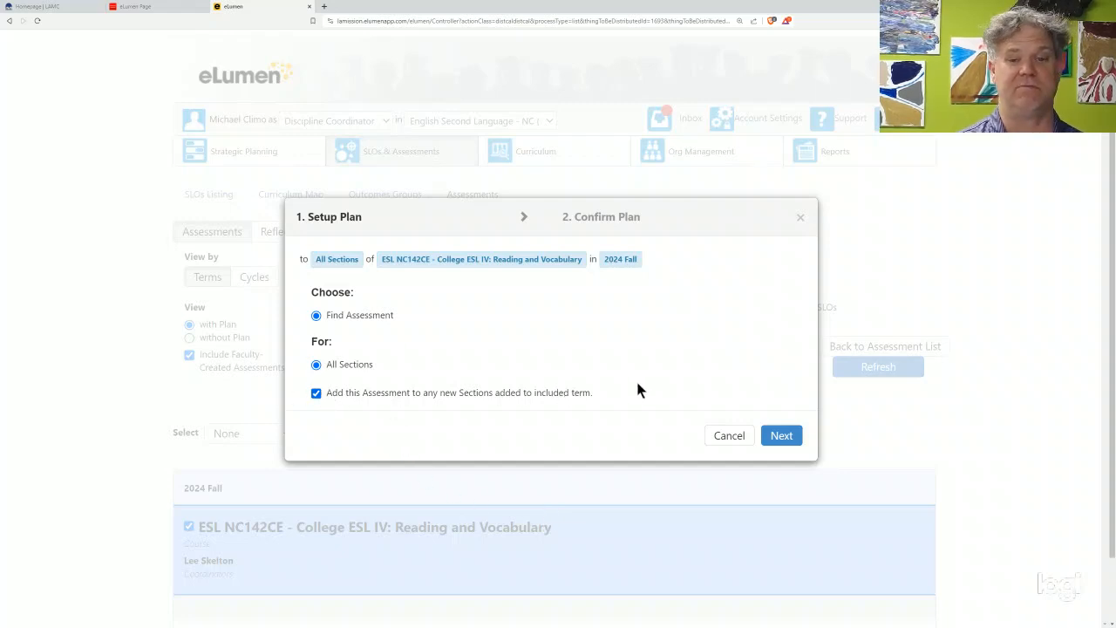
left_click(788, 438)
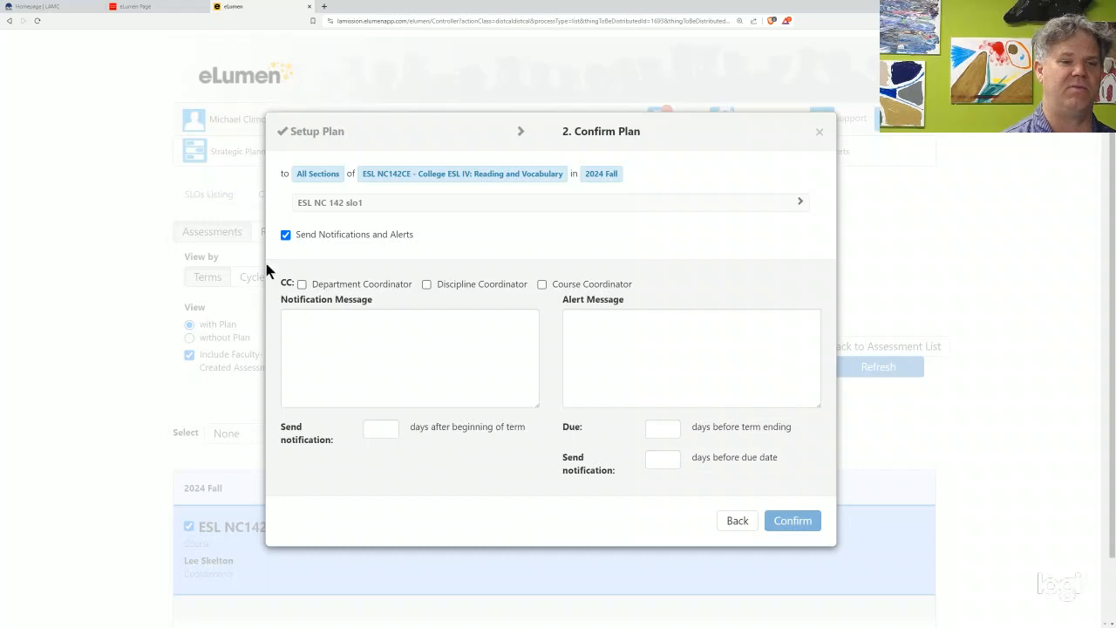
left_click(285, 235)
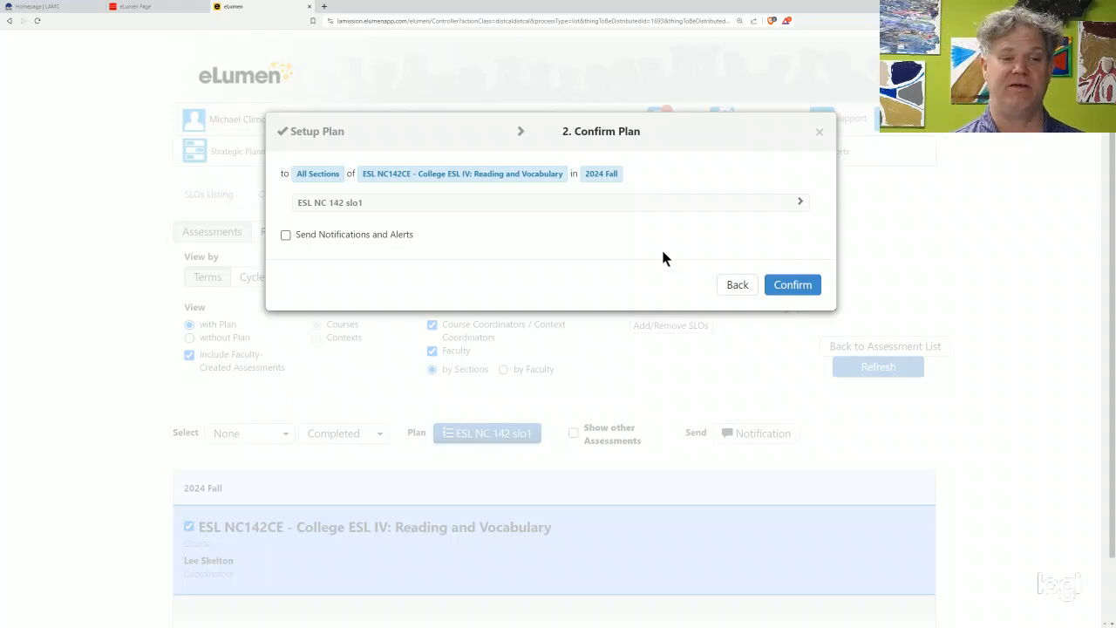
left_click(286, 236)
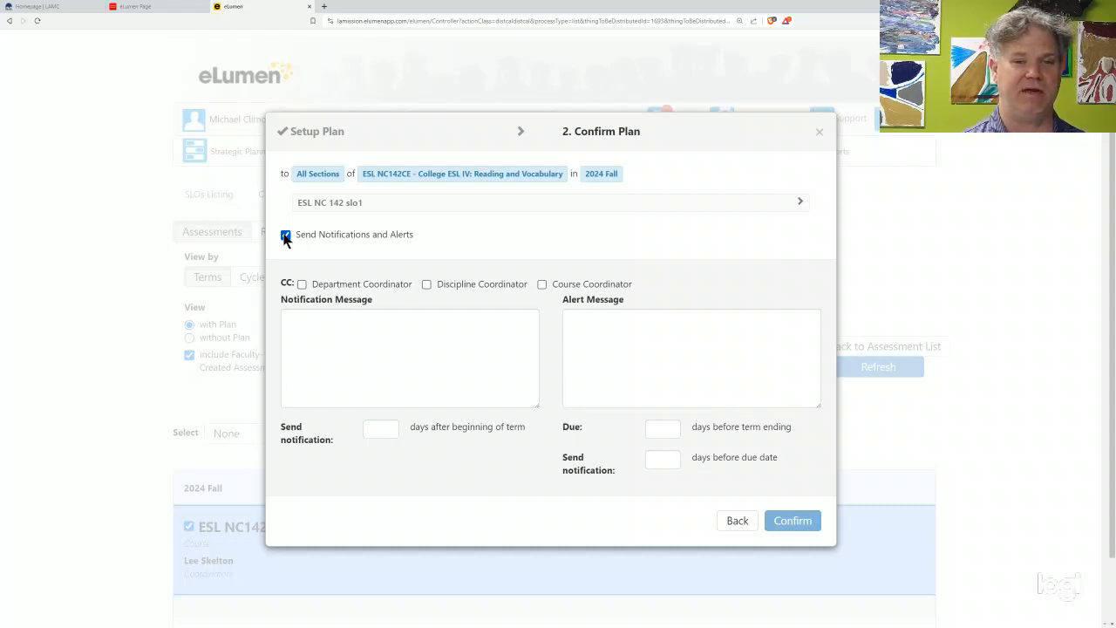
left_click(286, 235)
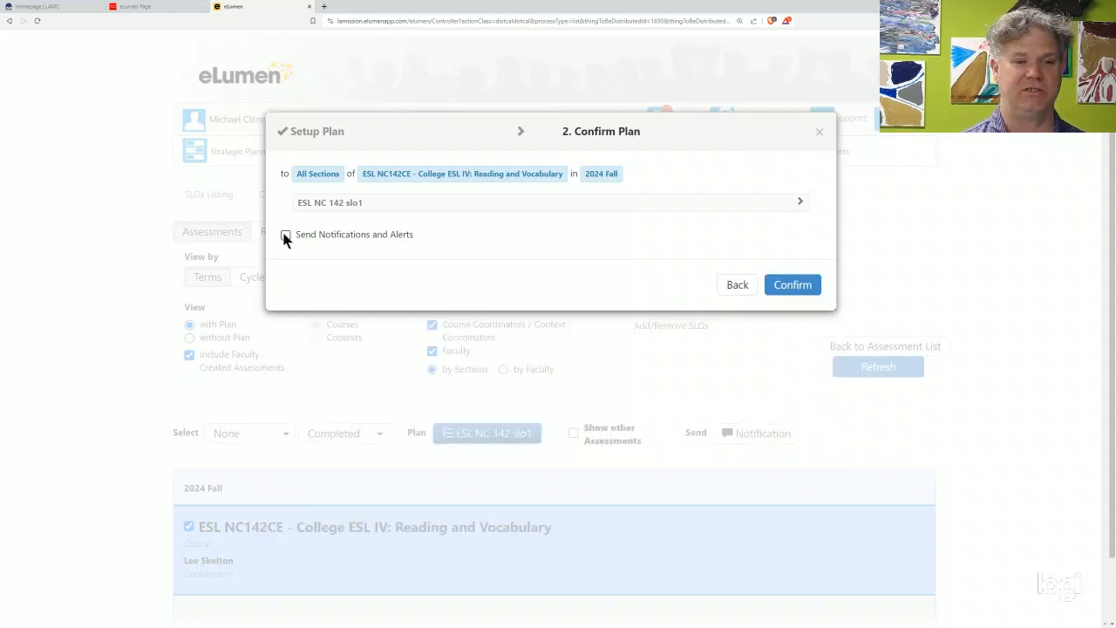
left_click(821, 136)
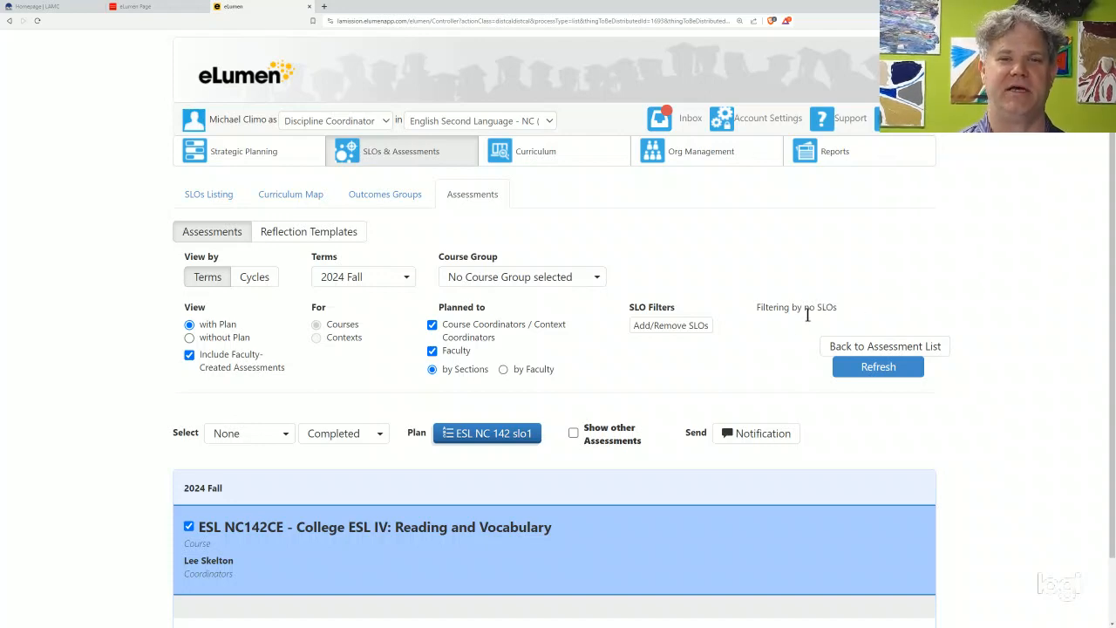
scroll(795, 398, "down", 1)
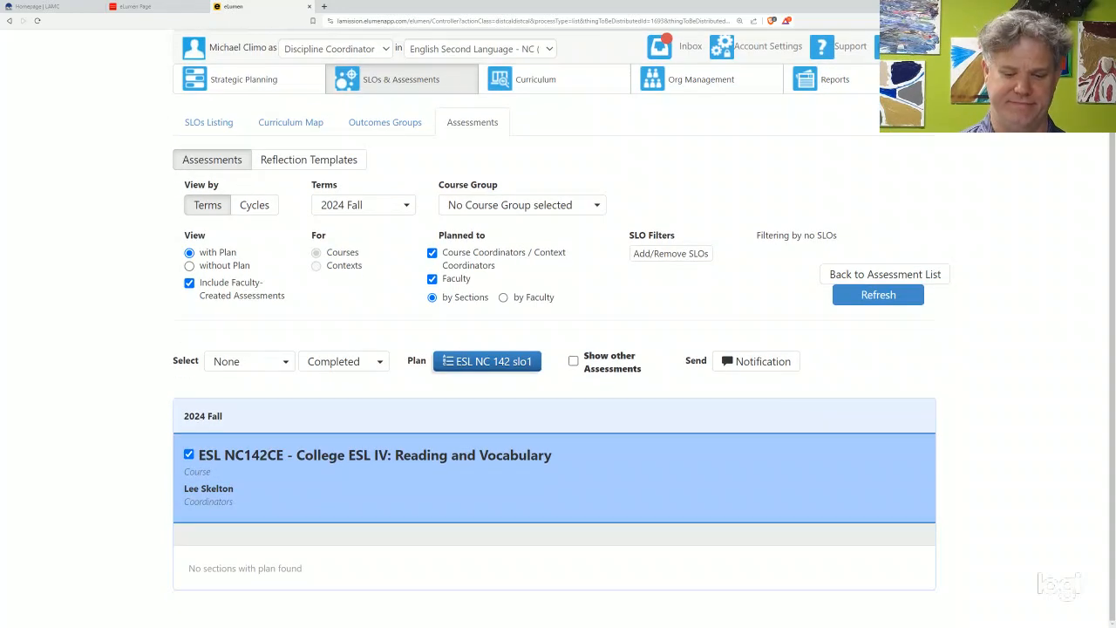